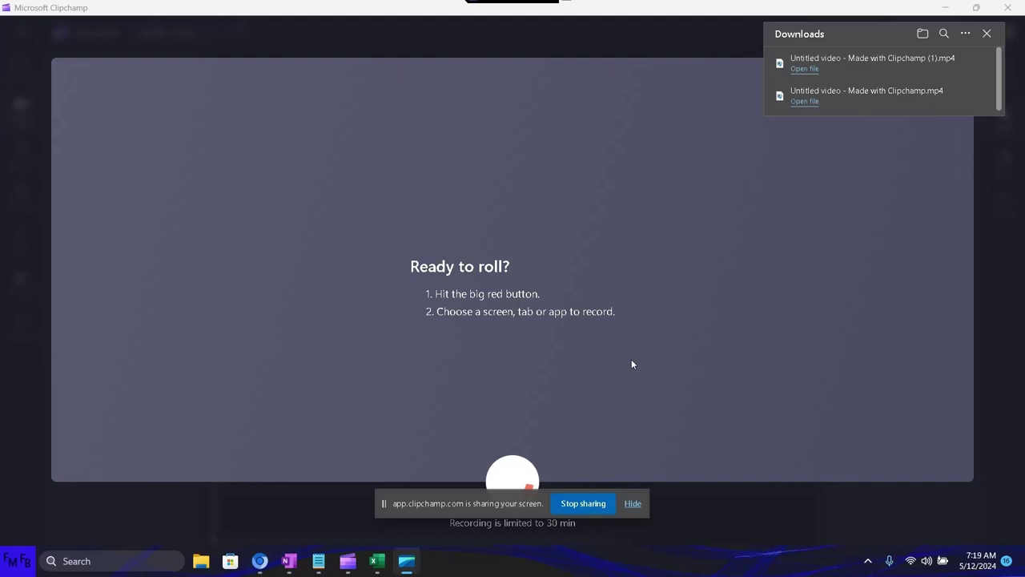
Switch from the Clipchamp recorder to the Notepad window holding the old intro script
key(alt+Tab)
key(alt+Tab)
key(alt+Tab)
key(alt+Tab)
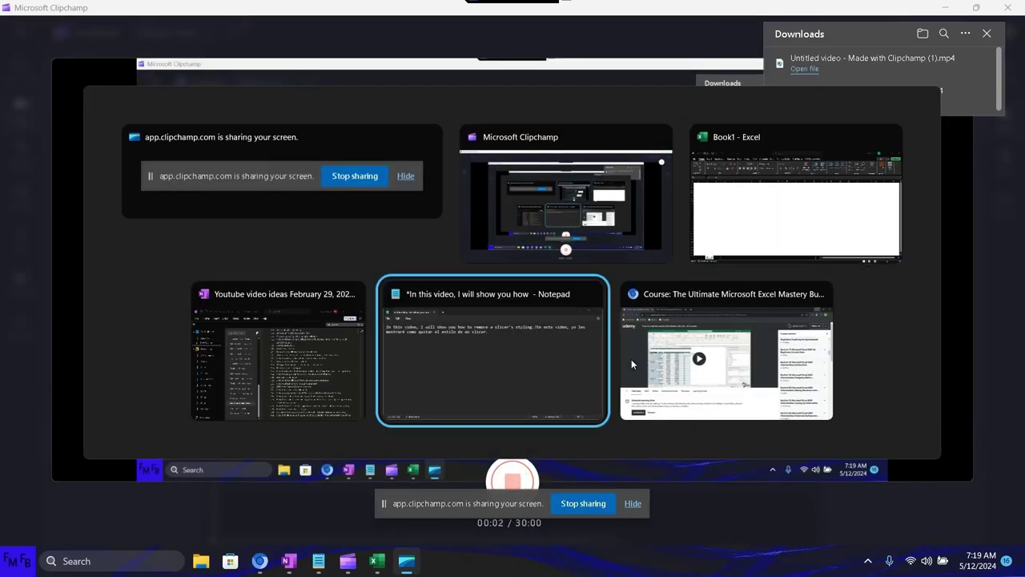
Replace the Notepad text with the English/Spanish intro about controlling multiple pivot charts with one slicer
key(ctrl+a)
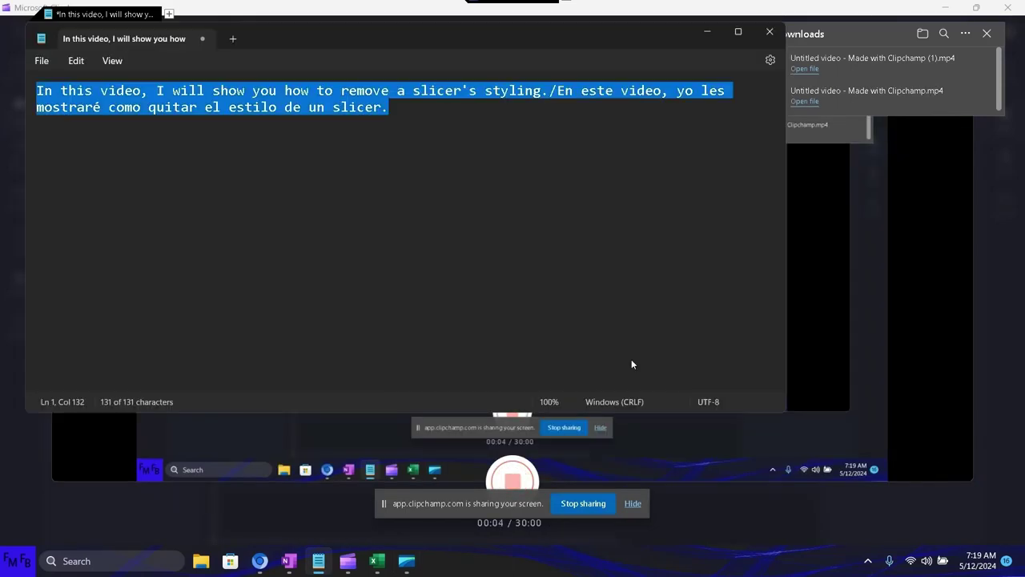
text(In this vi)
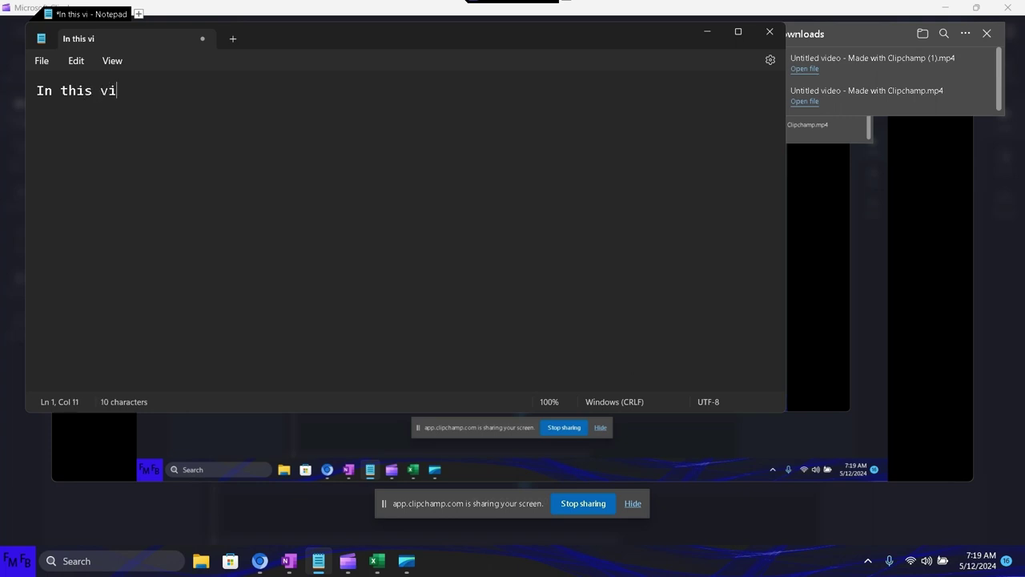
text(deo, )
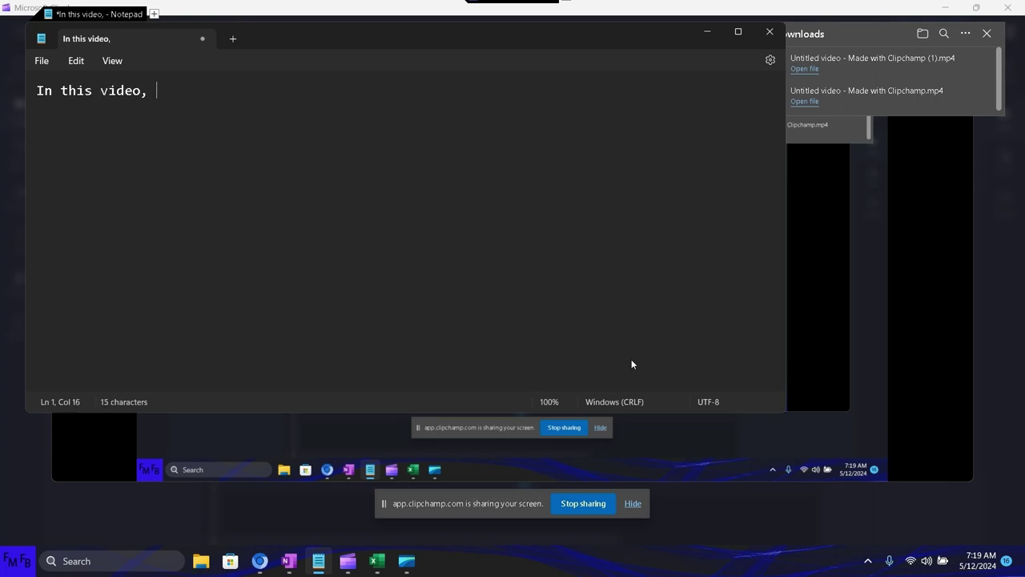
text(I wi)
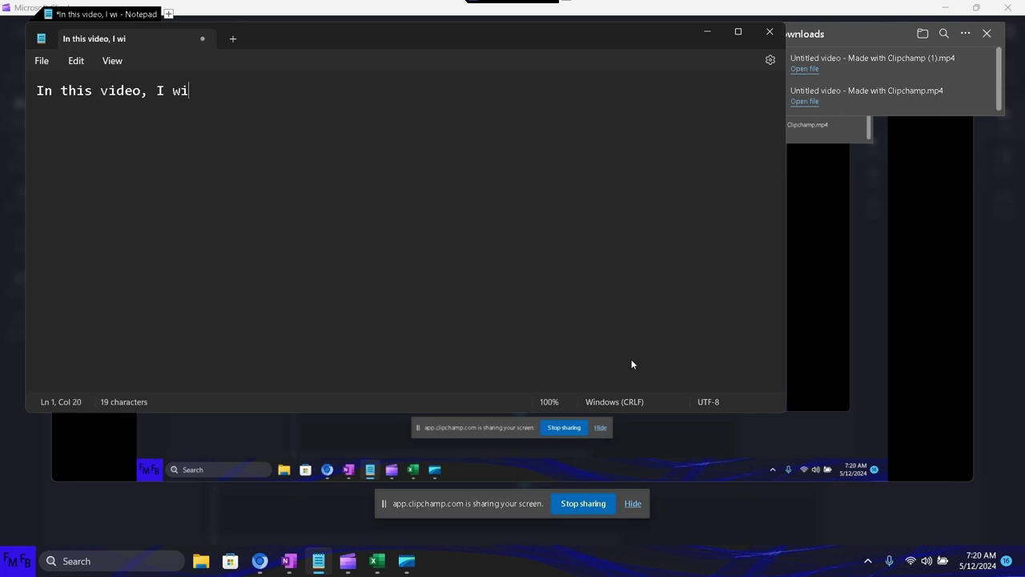
text(ll show yo)
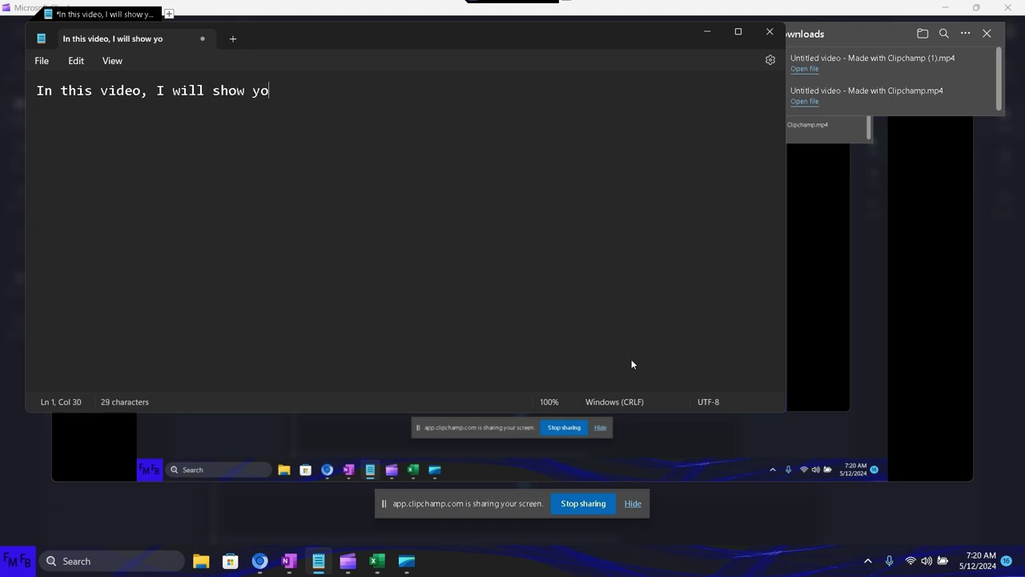
text(u how to )
text(control )
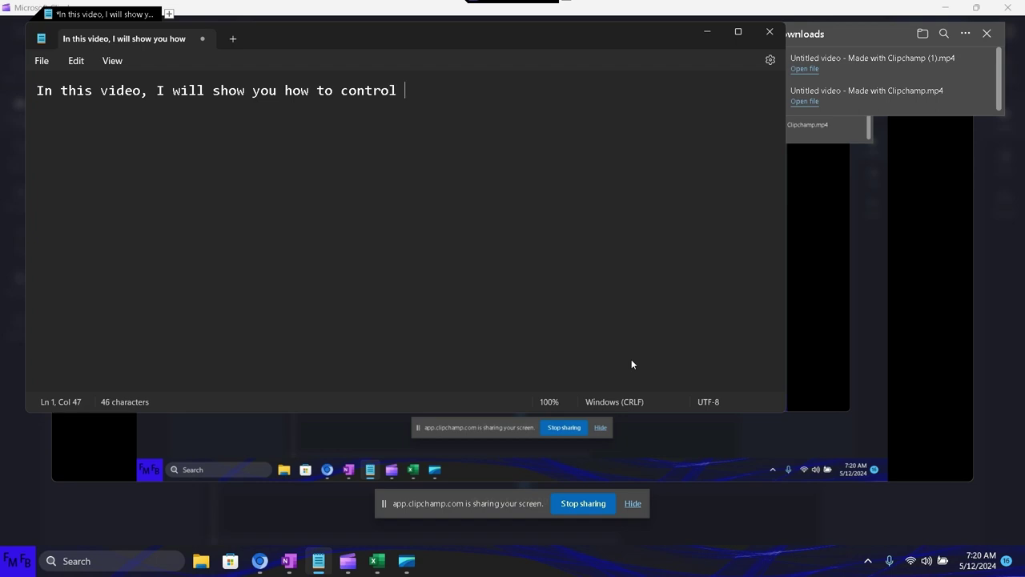
text(multiple )
text(pivot c)
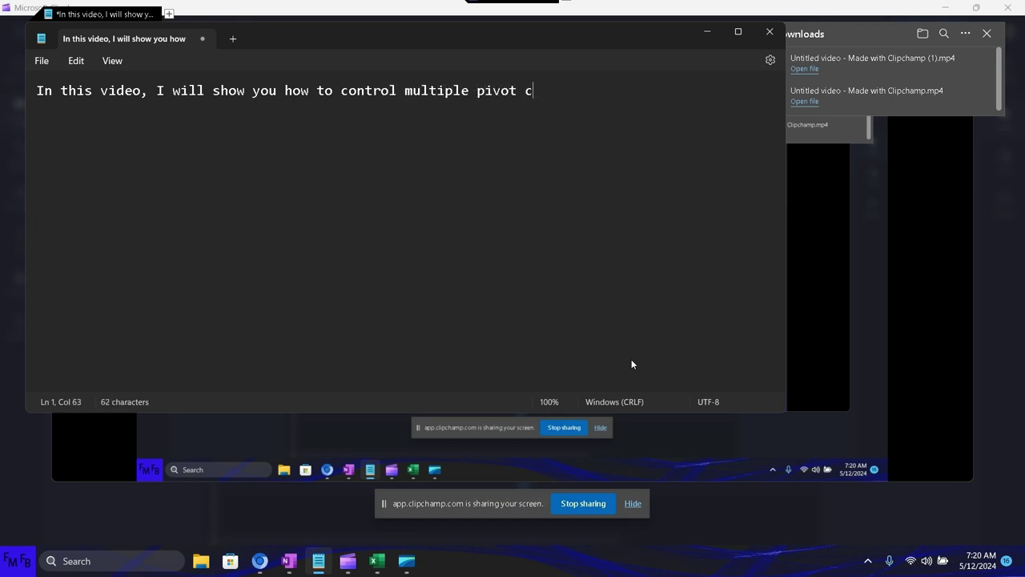
text(harts with)
text( a singl)
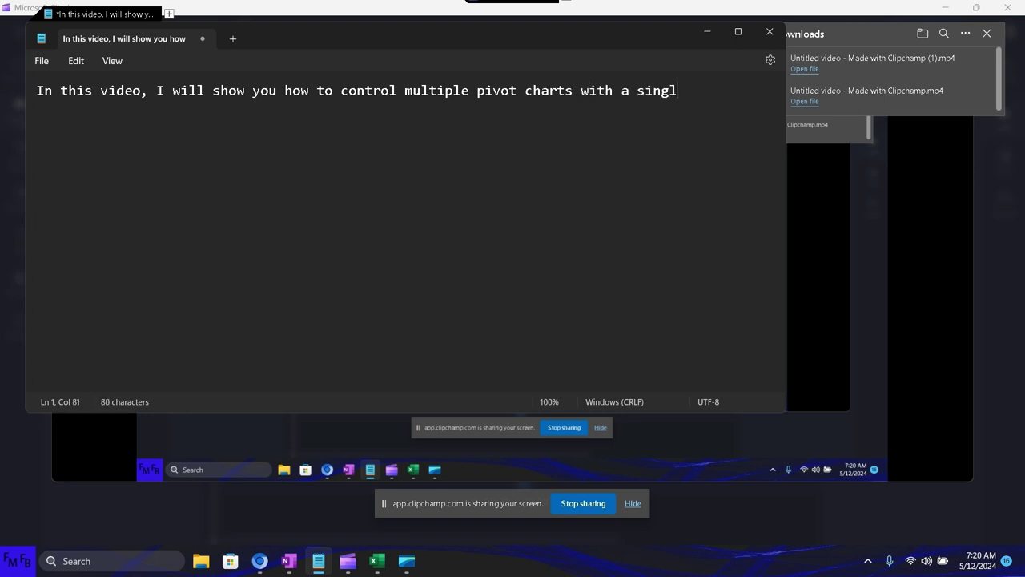
text(e slicer)
text(//)
text(En e)
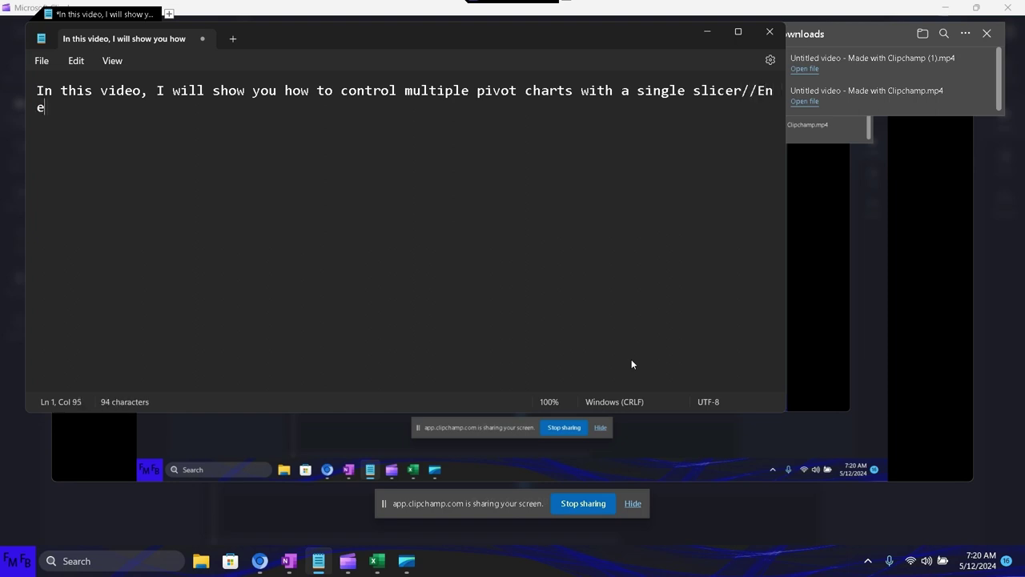
text(ste video)
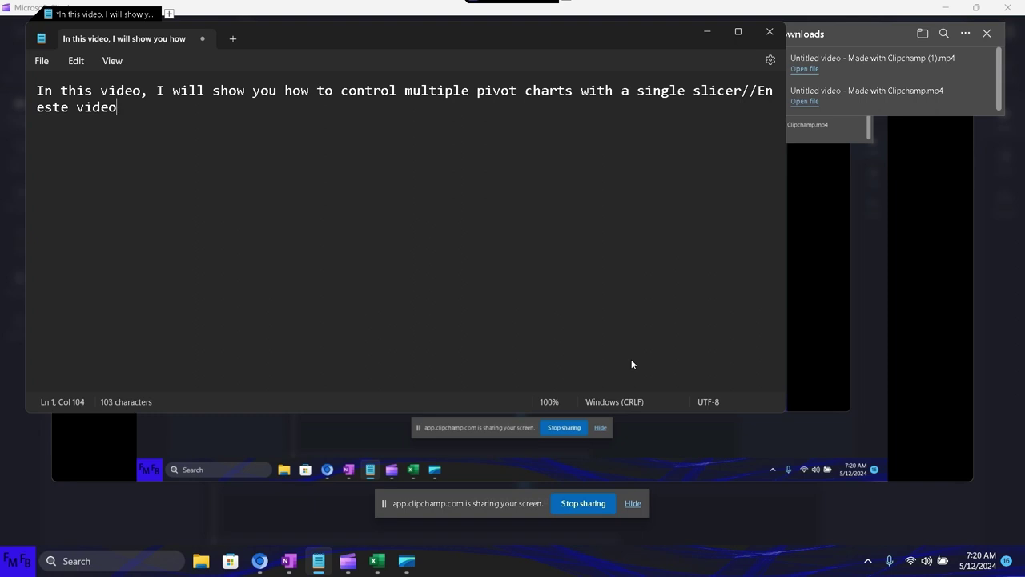
text(, yo les )
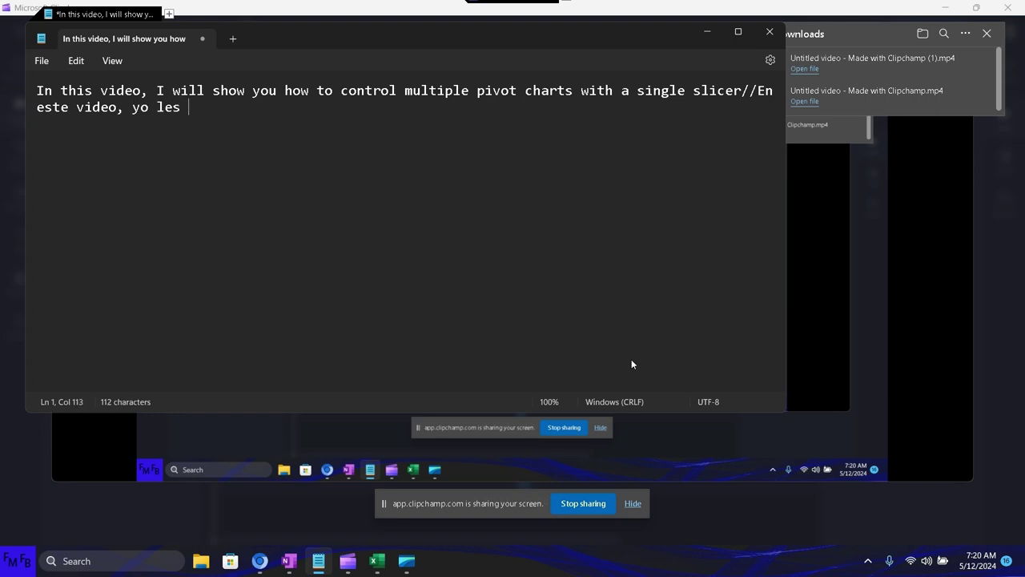
text(mostrar)
text(é como)
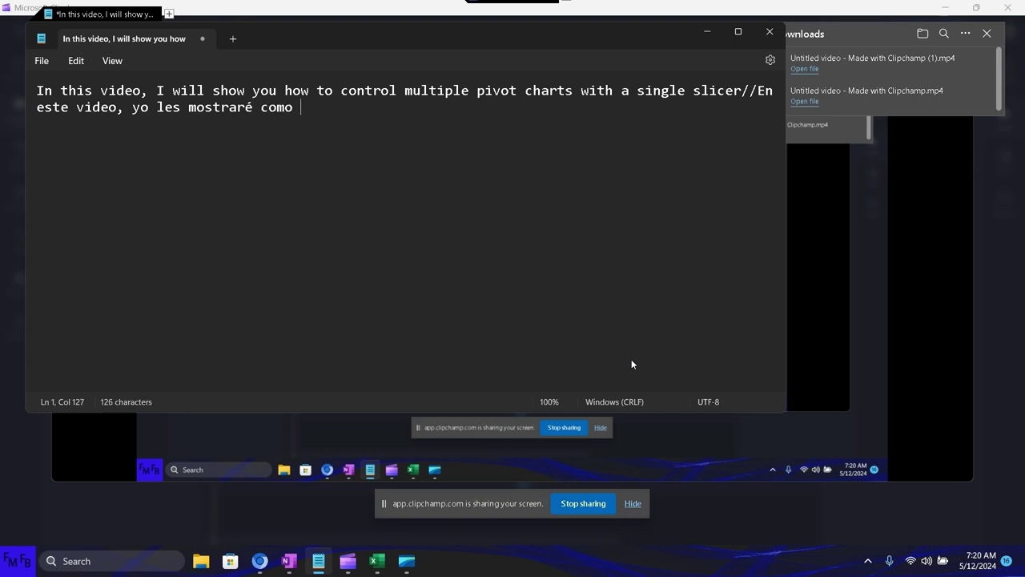
text( controla)
text(r va)
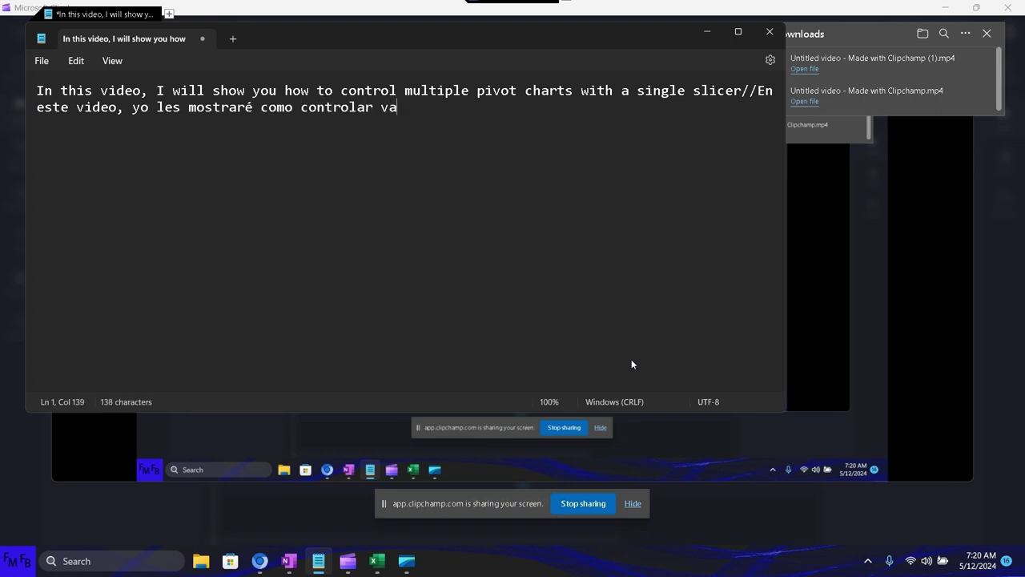
text(rias tab)
text(la)
text(s)
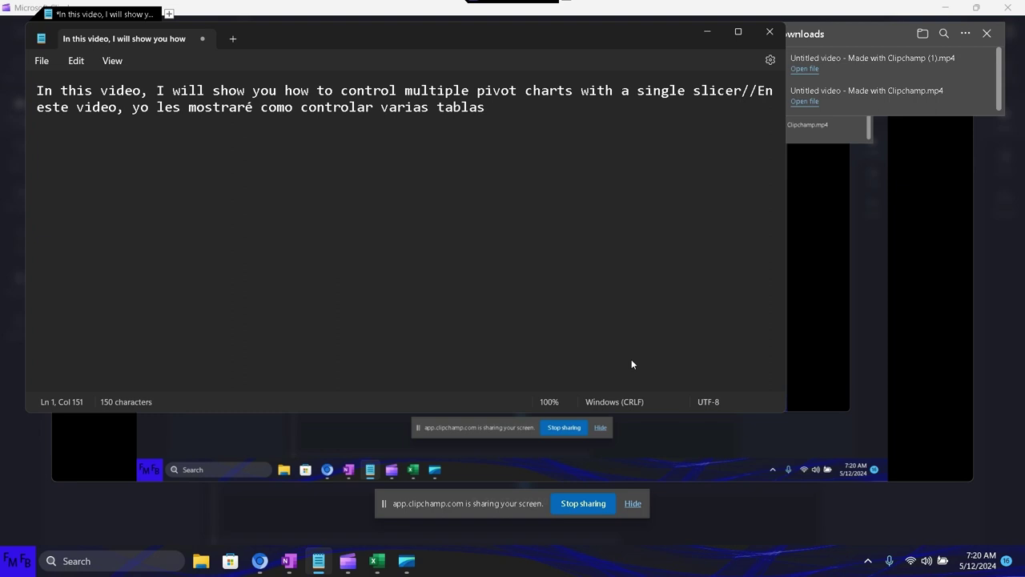
key(BackSpace)
key(BackSpace)
key(BackSpace)
key(BackSpace)
key(BackSpace)
key(BackSpace)
key(BackSpace)
key(BackSpace)
key(BackSpace)
key(BackSpace)
text(os )
text(gr)
text(áficos)
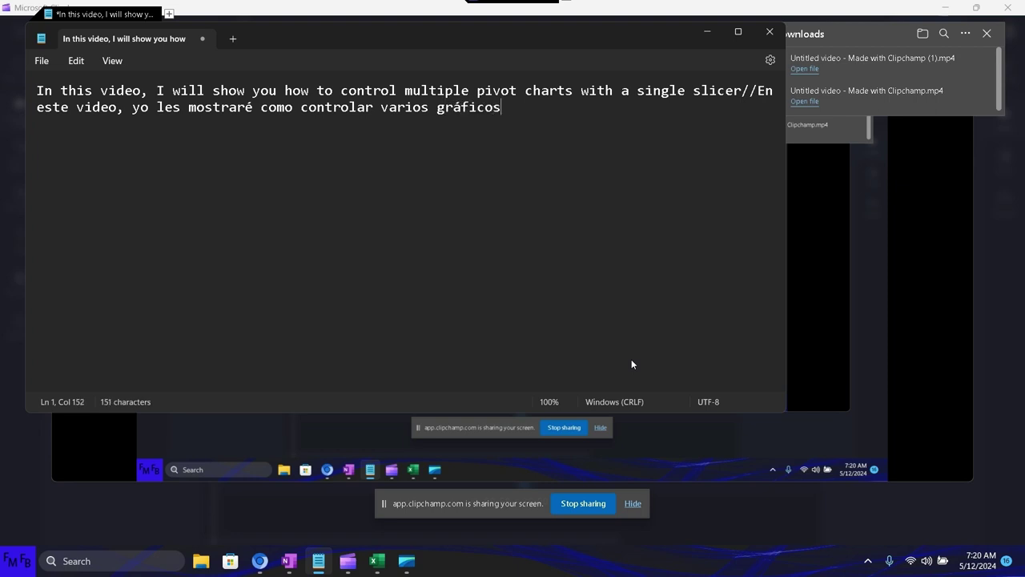
text( pivo)
text(te con un )
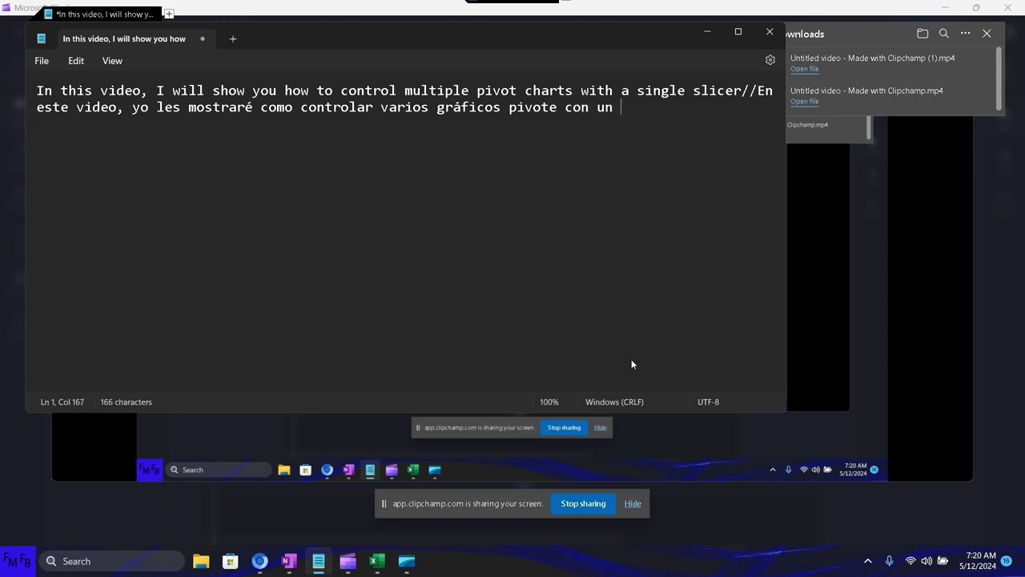
text(solo sli)
text(cer.)
key(alt+Tab)
key(alt+Tab)
key(alt+Tab)
key(alt+Tab)
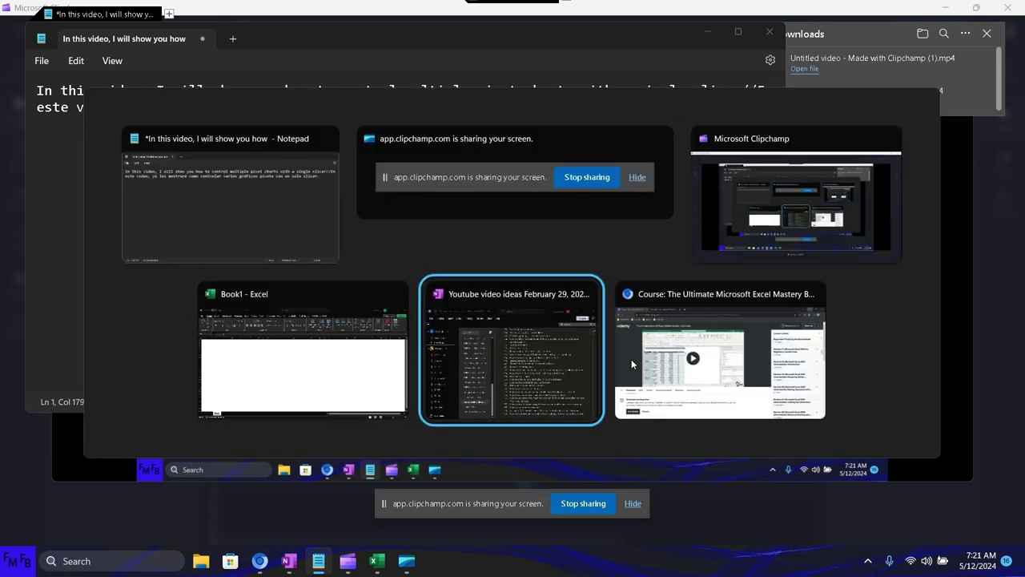
In the Excel workbook, enter the headers Name, Area and Yield in A1:C1
key(alt+shift+Tab)
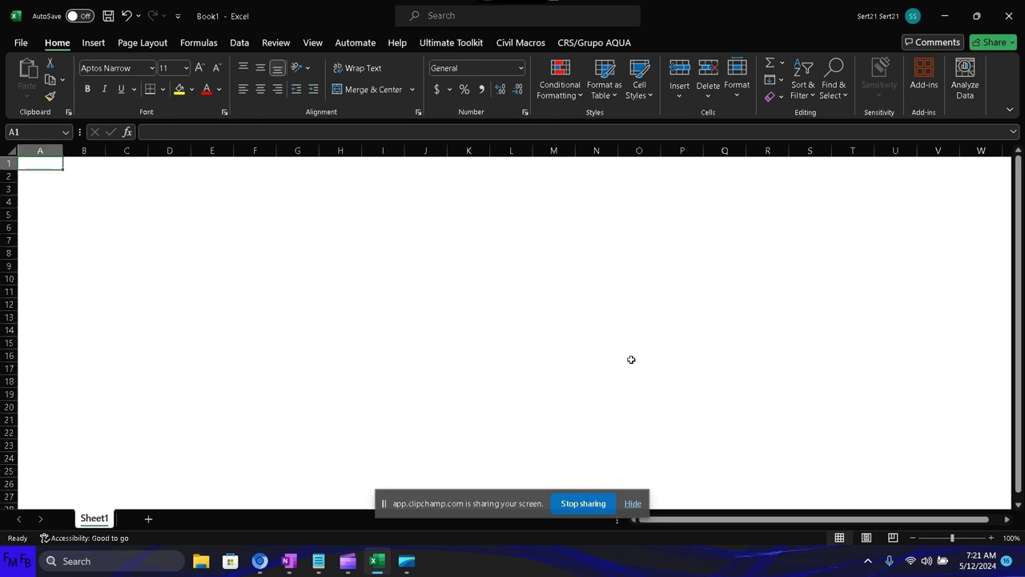
text(N)
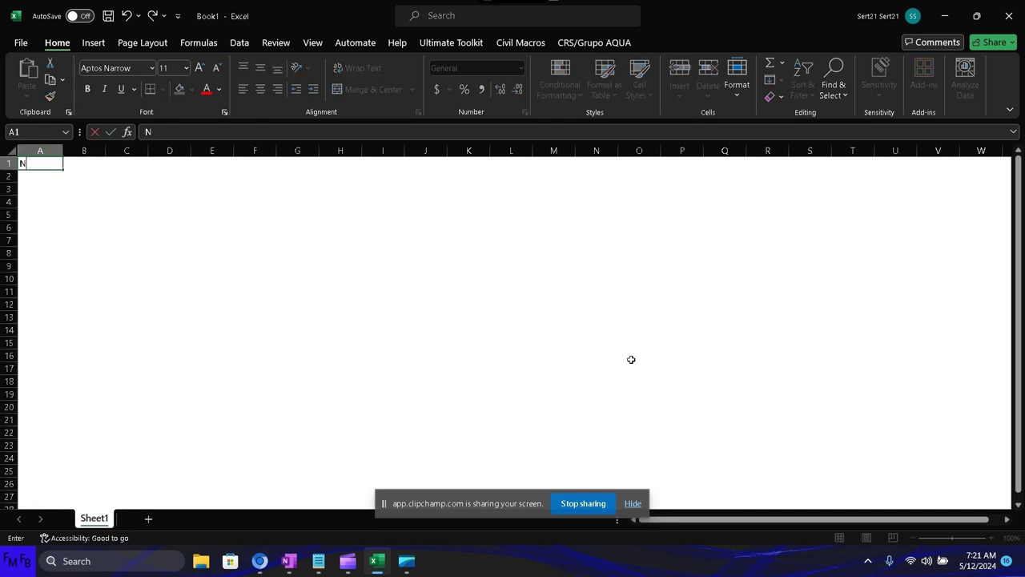
text(ame)
key(Tab)
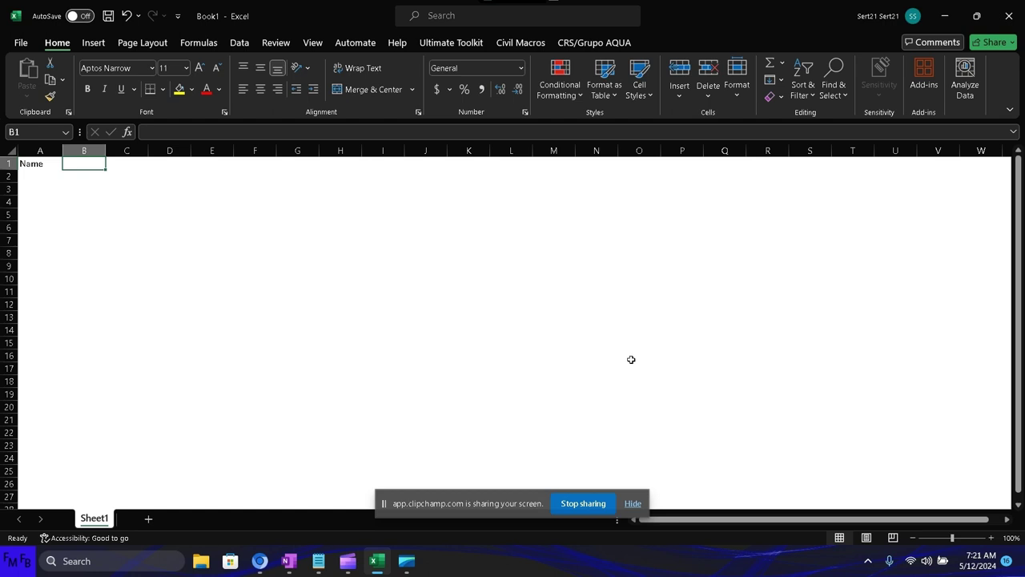
text(Yield)
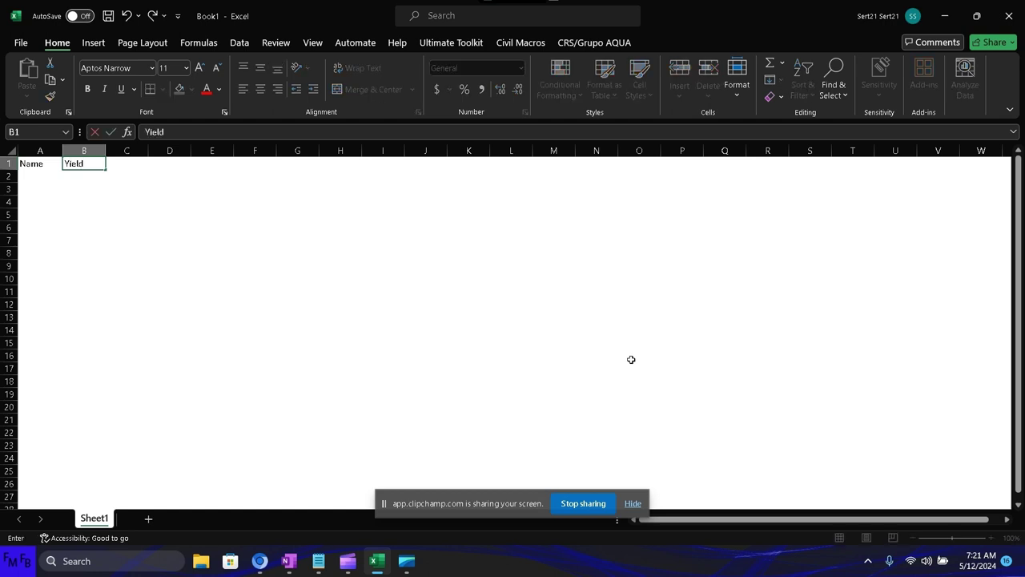
key(Tab)
key(Left)
text(Are)
text(a)
key(Tab)
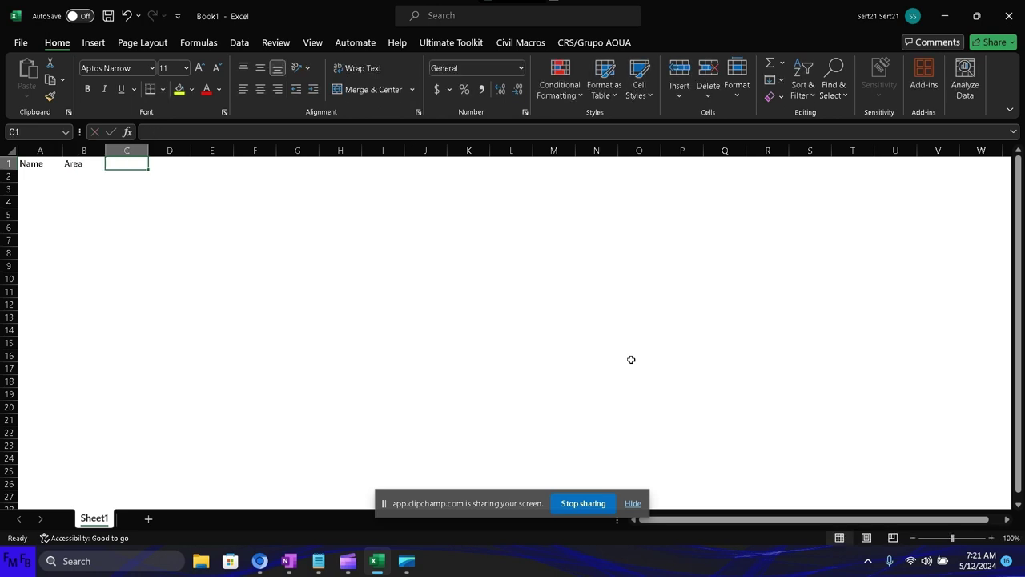
text(Yield)
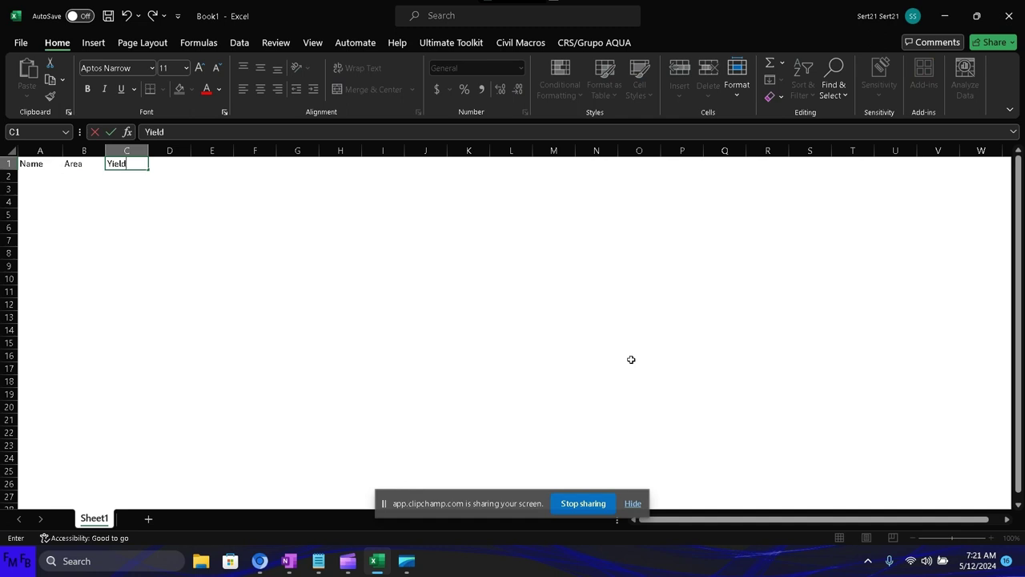
key(Return)
key(Left)
List Pedro, Juan and a third name under Name in A2:A4
text(P)
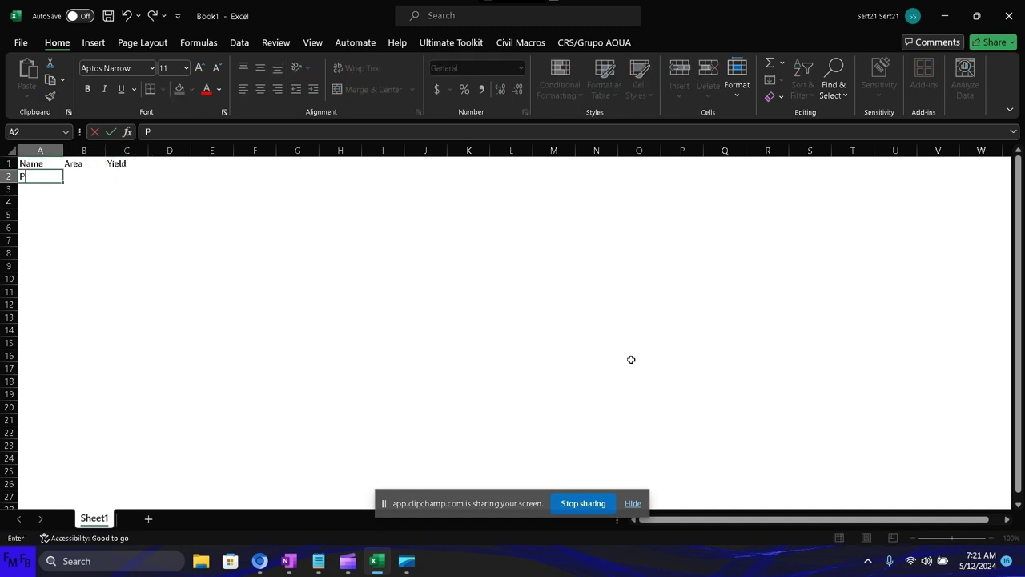
text(edro)
key(Return)
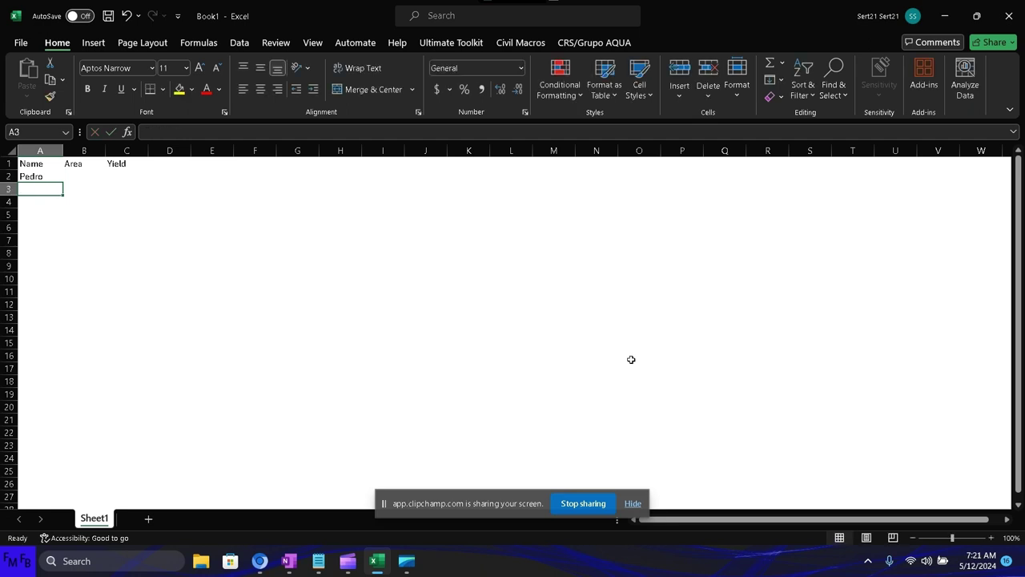
text(Juan)
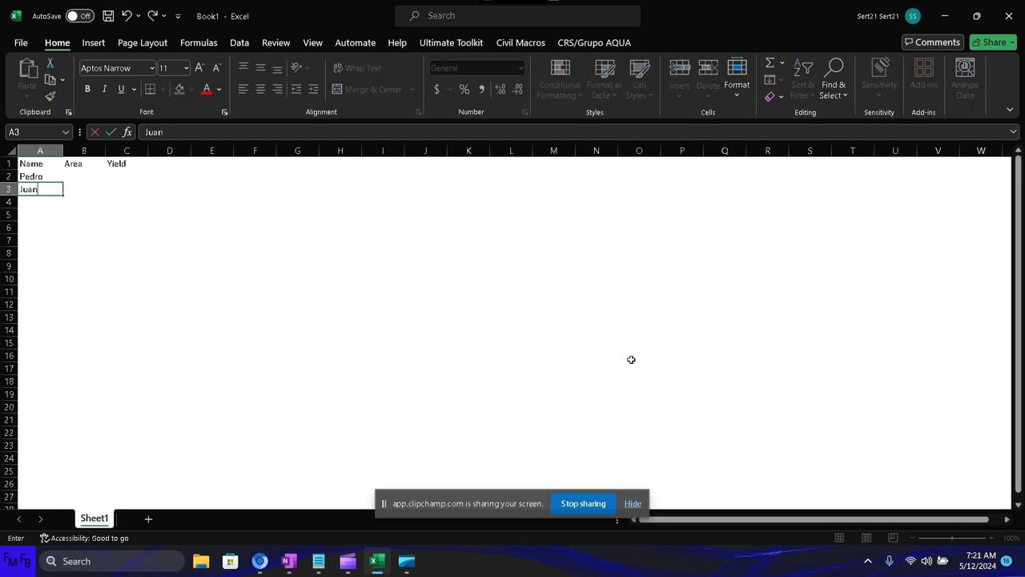
key(Return)
text(Pablo)
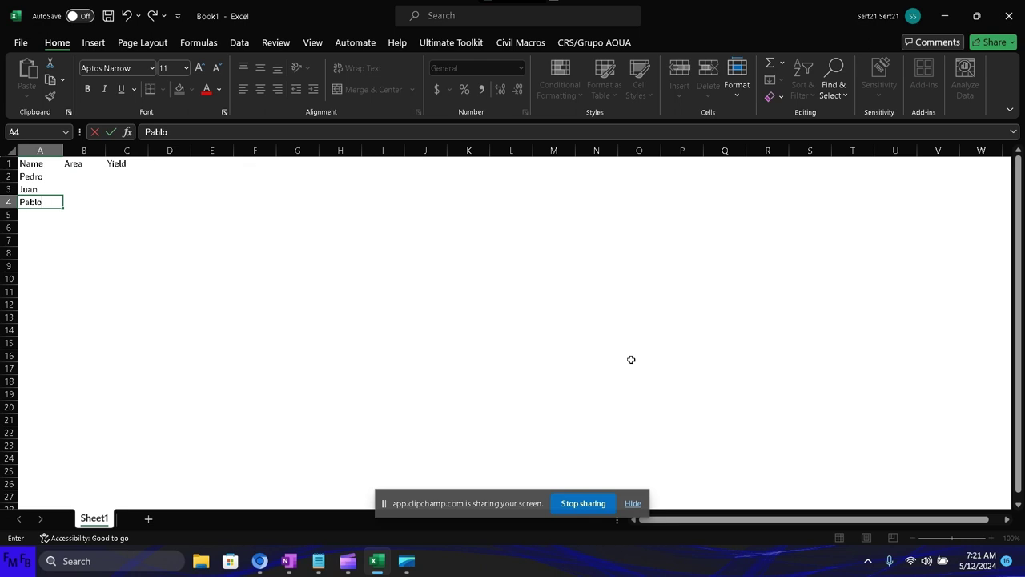
key(Return)
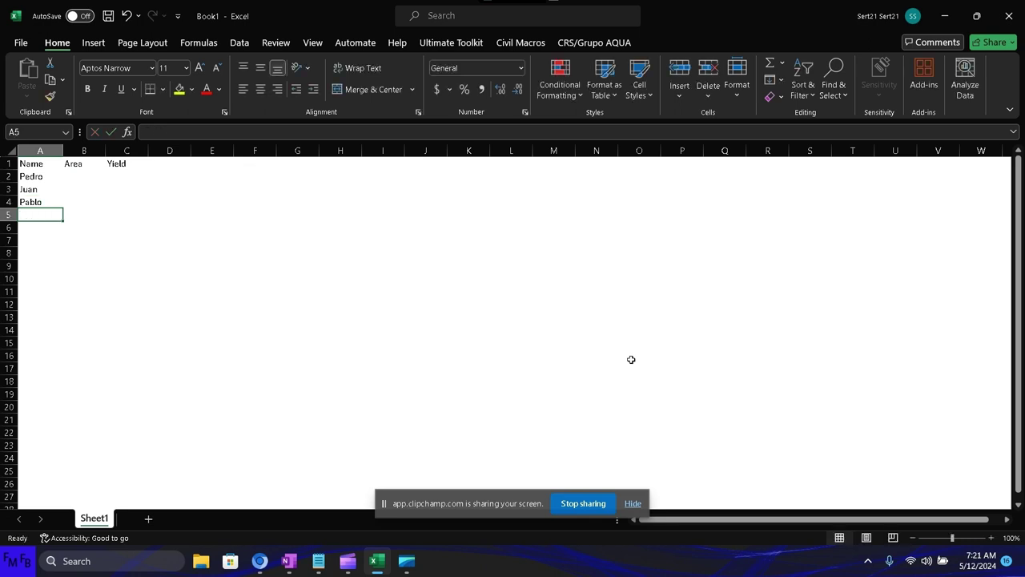
Add Ana as the fourth name and enter Area values 2, 1.5, 3, 4 in B2:B5
text(Ana)
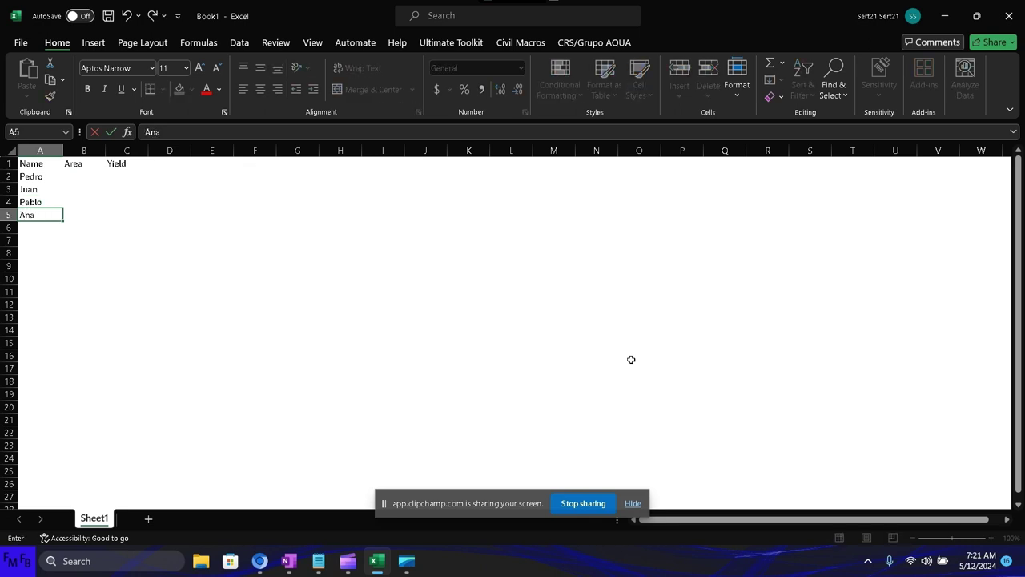
key(Tab)
key(Up)
key(Up)
key(Up)
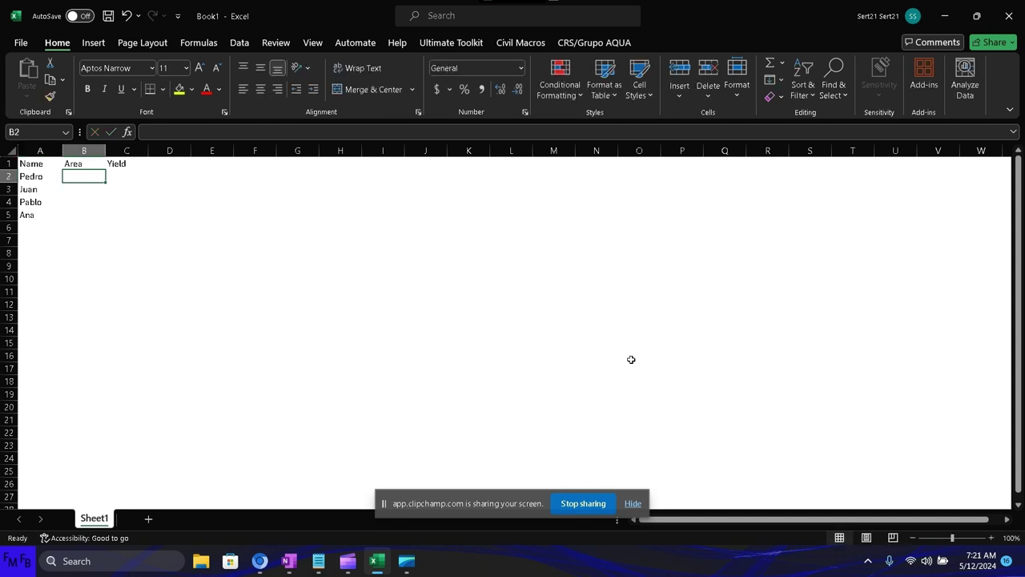
text(2)
key(Return)
text(1.5)
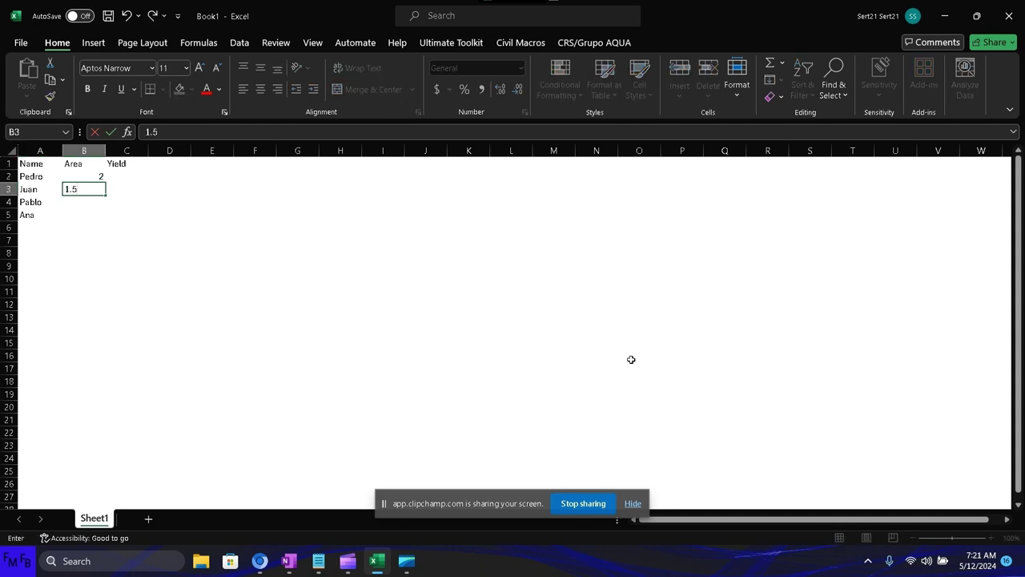
key(Return)
text(3)
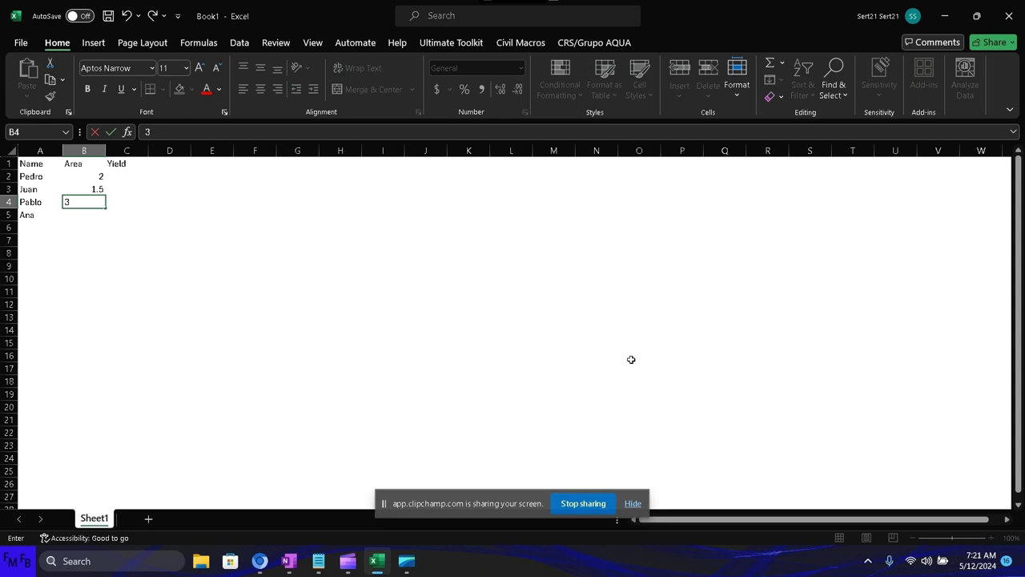
key(Return)
text(4)
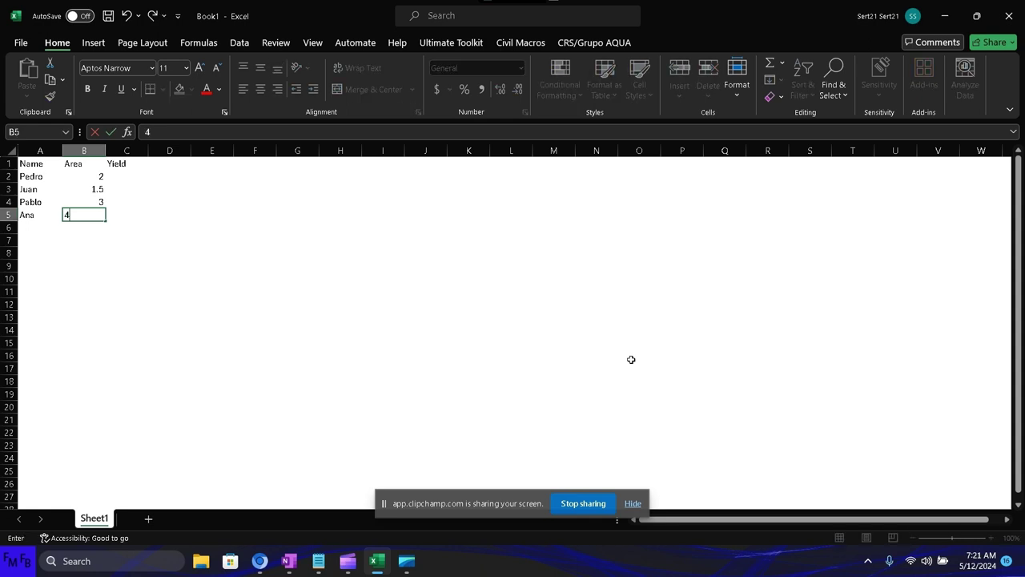
key(Tab)
Enter Yield values 50, 40, 70, 90 in C2:C5
key(Up)
key(Up)
key(Up)
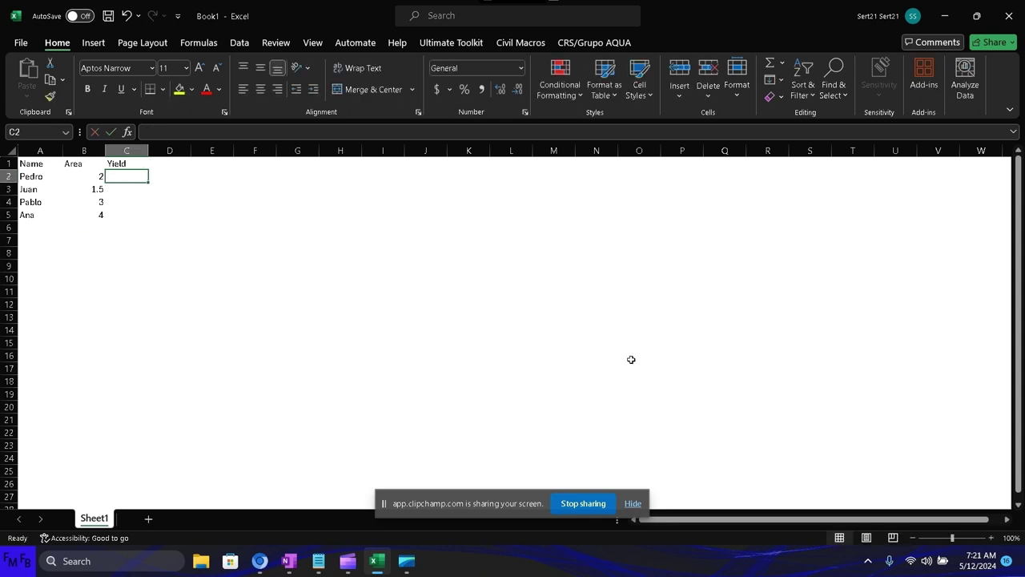
text(50)
key(Return)
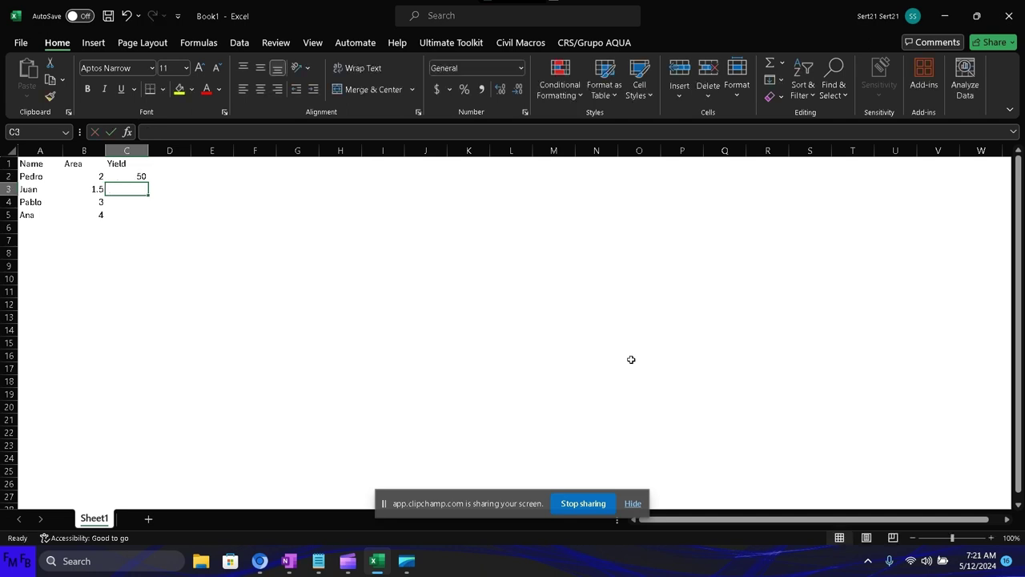
text(40)
key(Return)
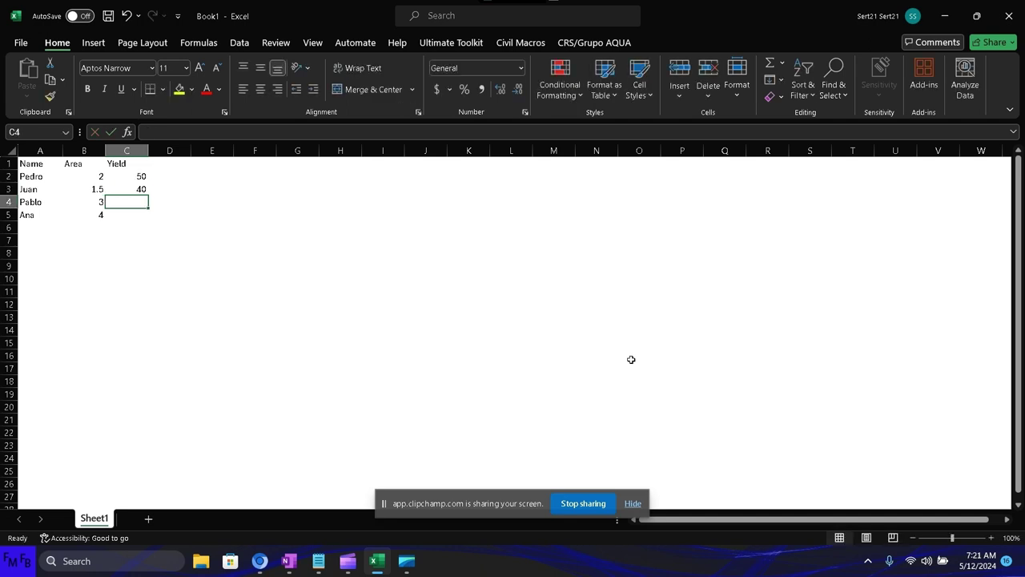
text(70)
key(Return)
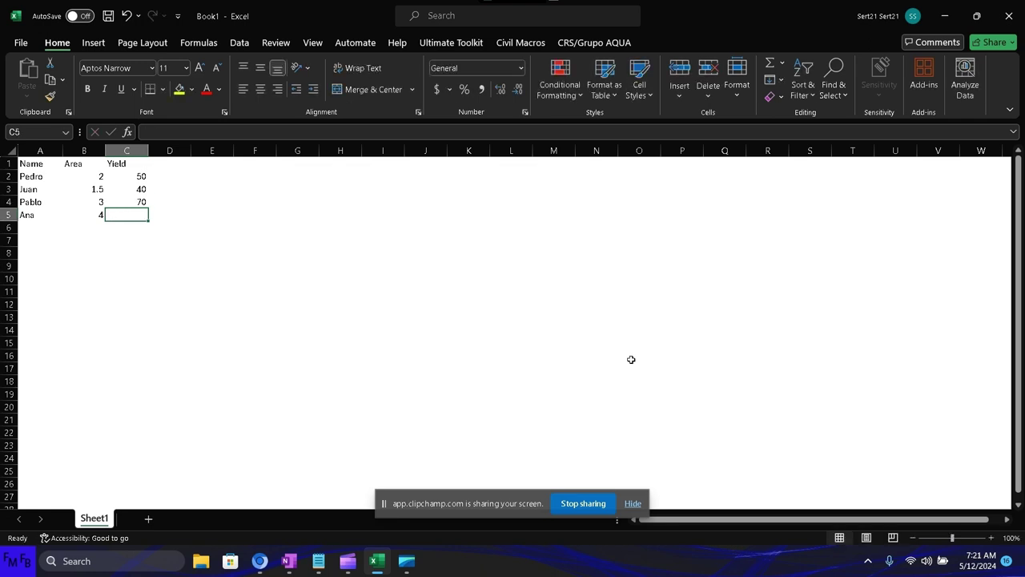
text(90)
key(Tab)
key(Left)
Insert a PivotTable from Sheet1!$A$1:$C$5 onto a new worksheet
click(100, 42)
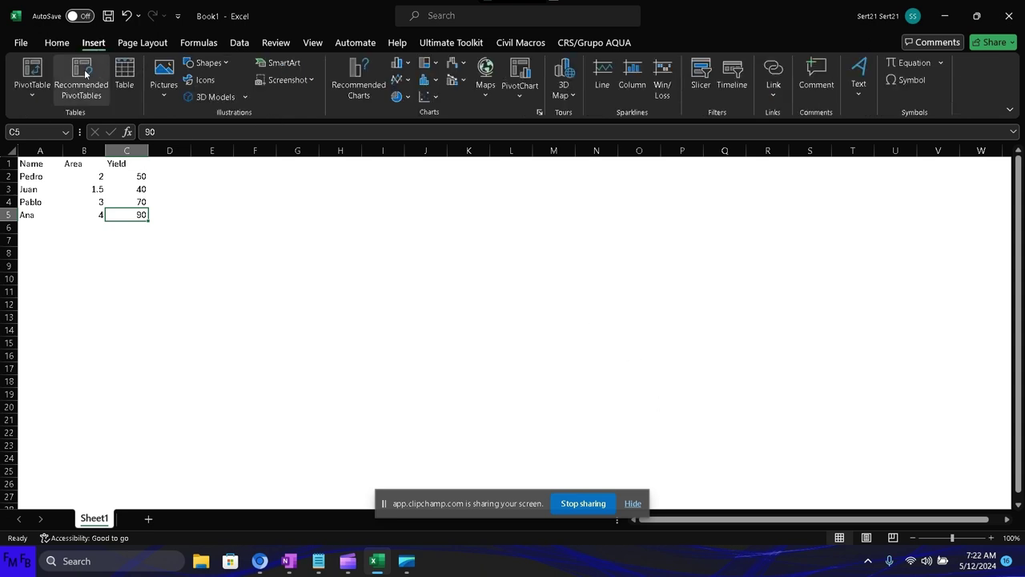
click(33, 96)
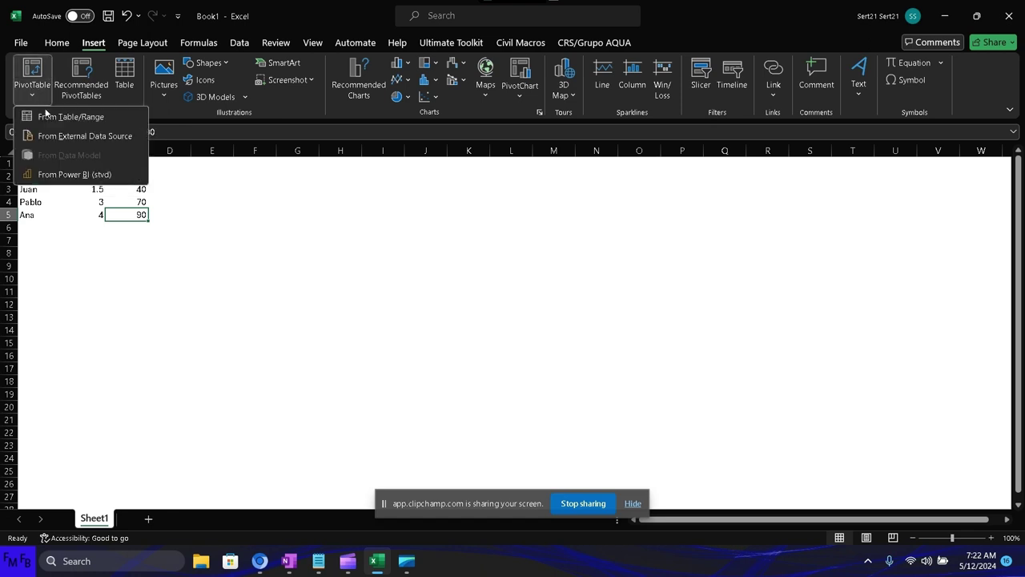
click(46, 113)
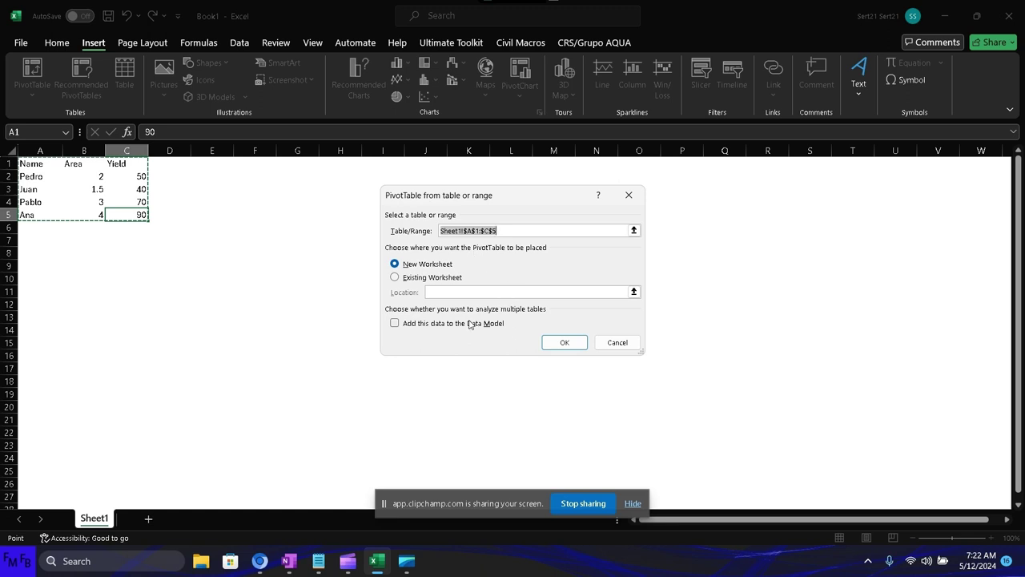
click(556, 342)
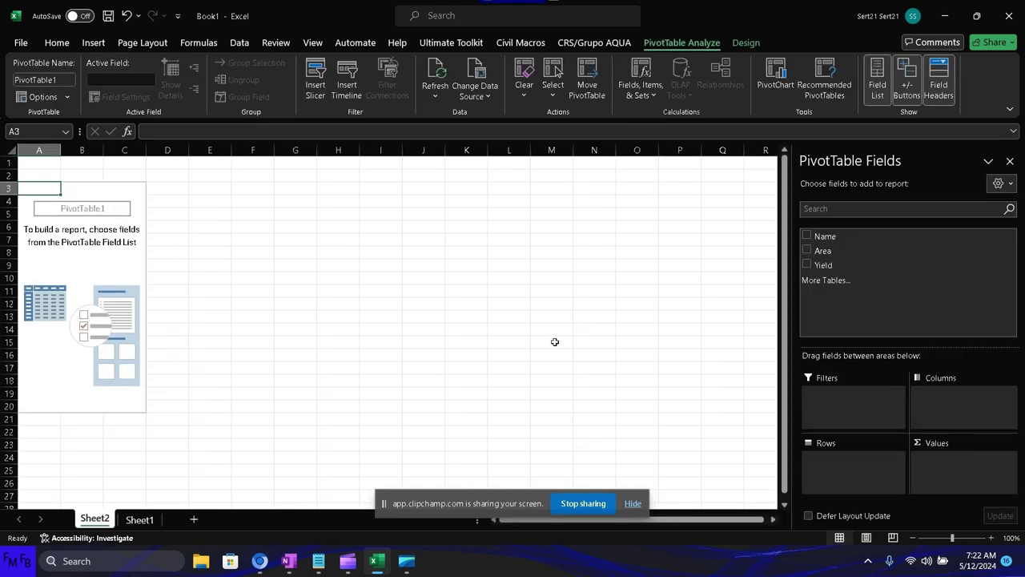
Put Name in Rows and Area in Values, then copy the pivot sheet as Sheet2 (2)
drag(806, 239, 854, 461)
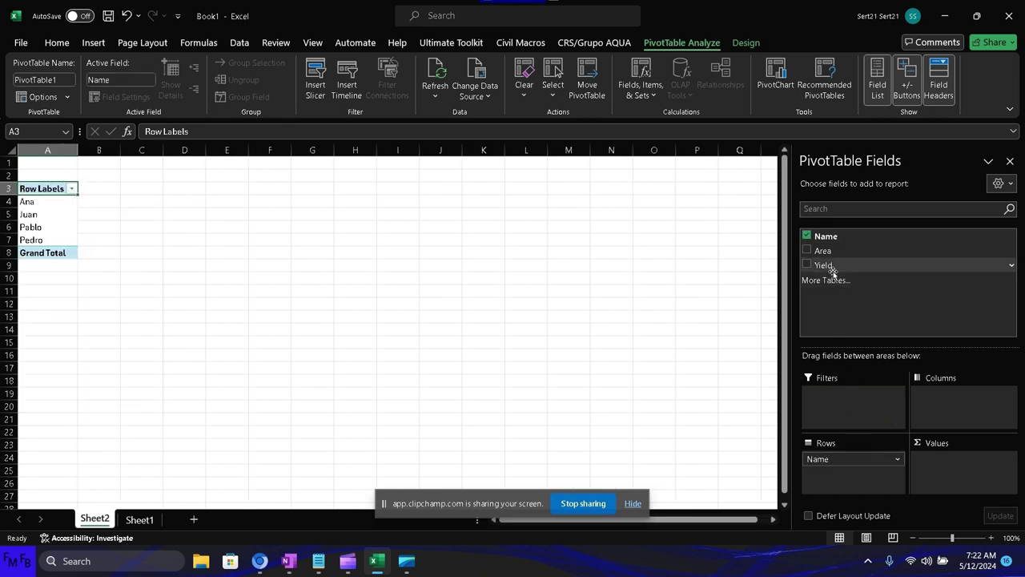
drag(825, 251, 927, 449)
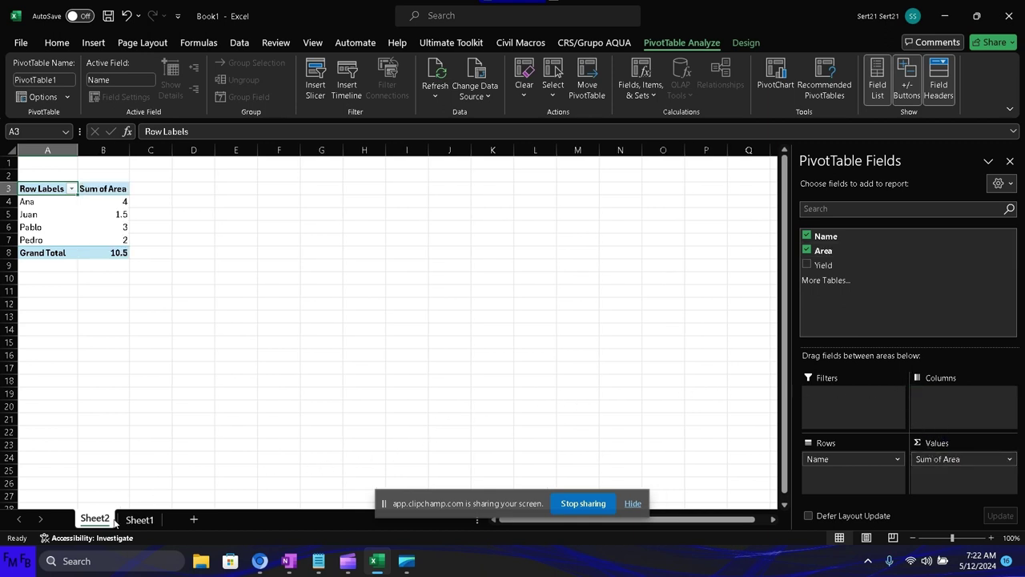
ctrl+drag(113, 516, 128, 521)
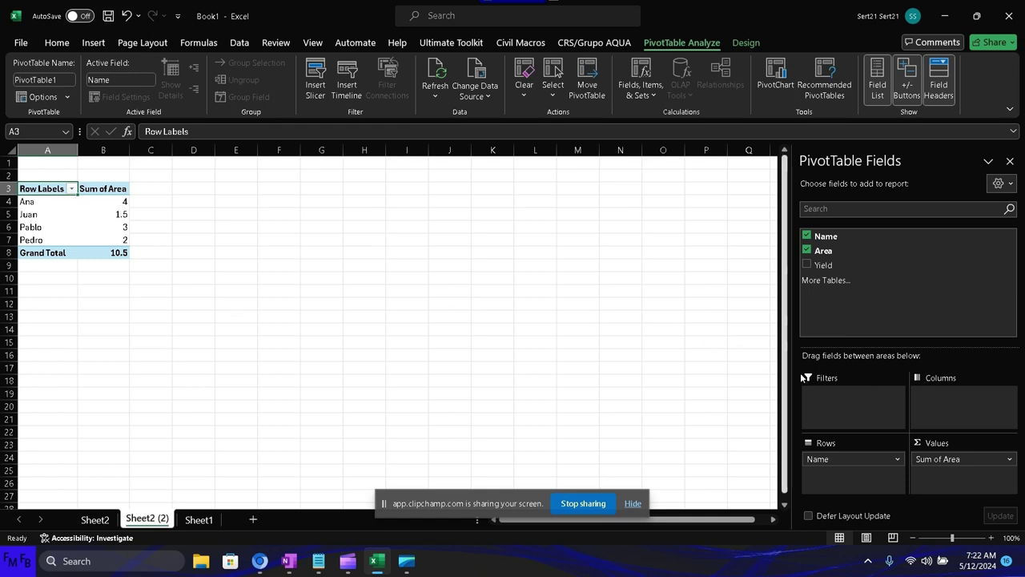
On Sheet2 (2), replace Sum of Area with Sum of Yield in the pivot's Values
drag(934, 458, 731, 405)
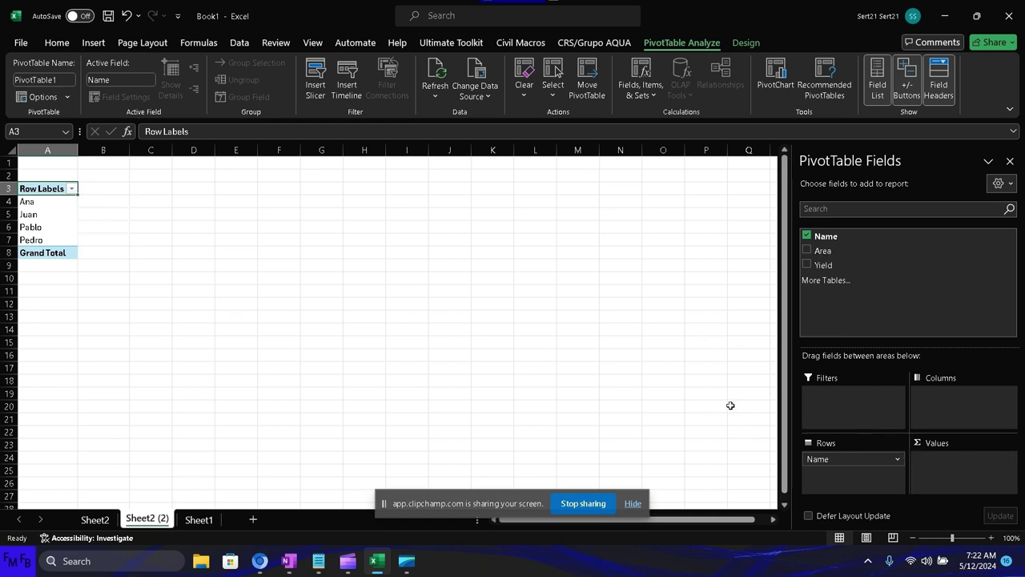
drag(824, 266, 937, 464)
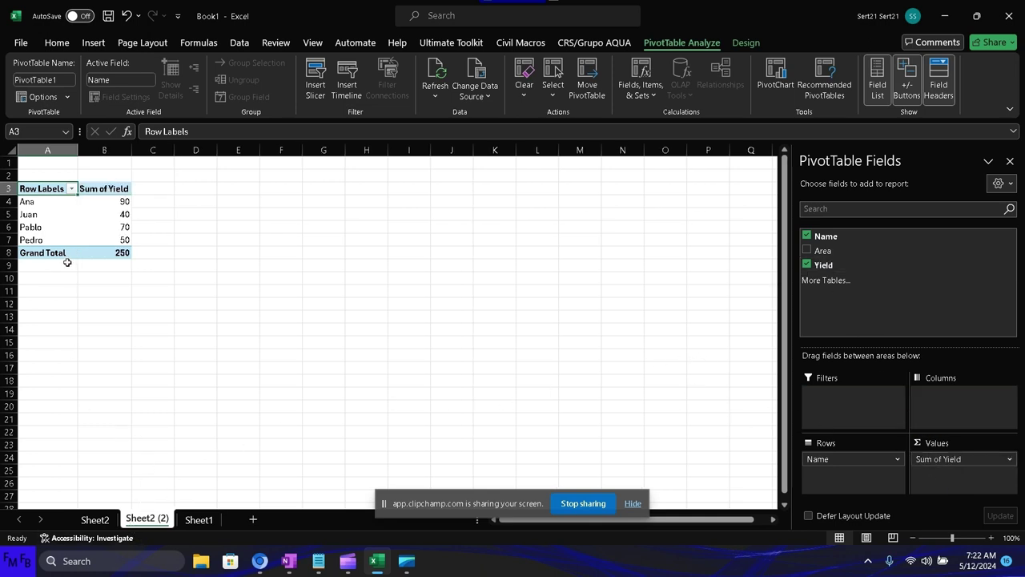
click(64, 227)
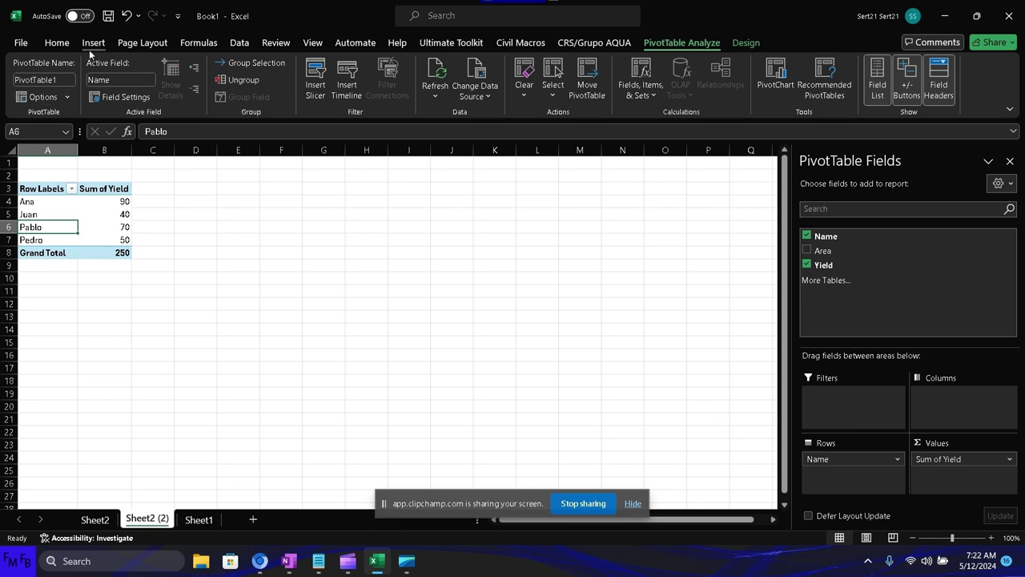
click(91, 48)
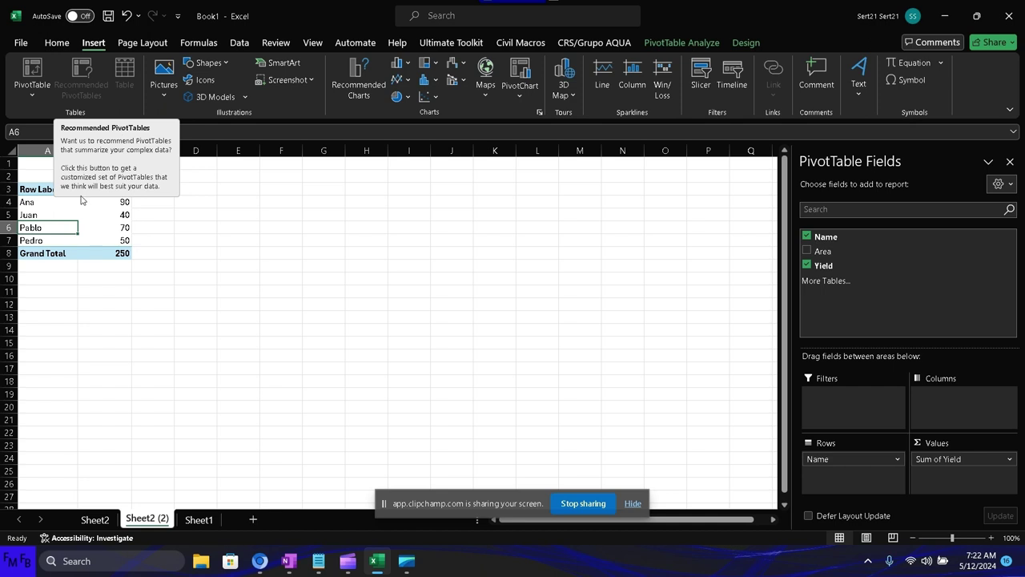
Insert a clustered column PivotChart of Sum of Yield by Name from the Sheet2 (2) pivot
click(81, 202)
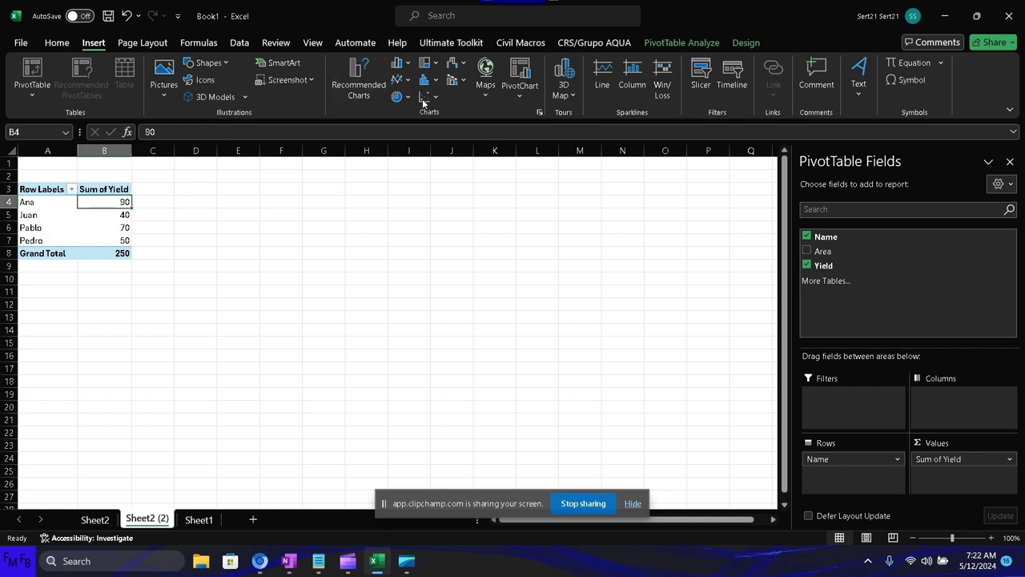
click(505, 95)
click(521, 118)
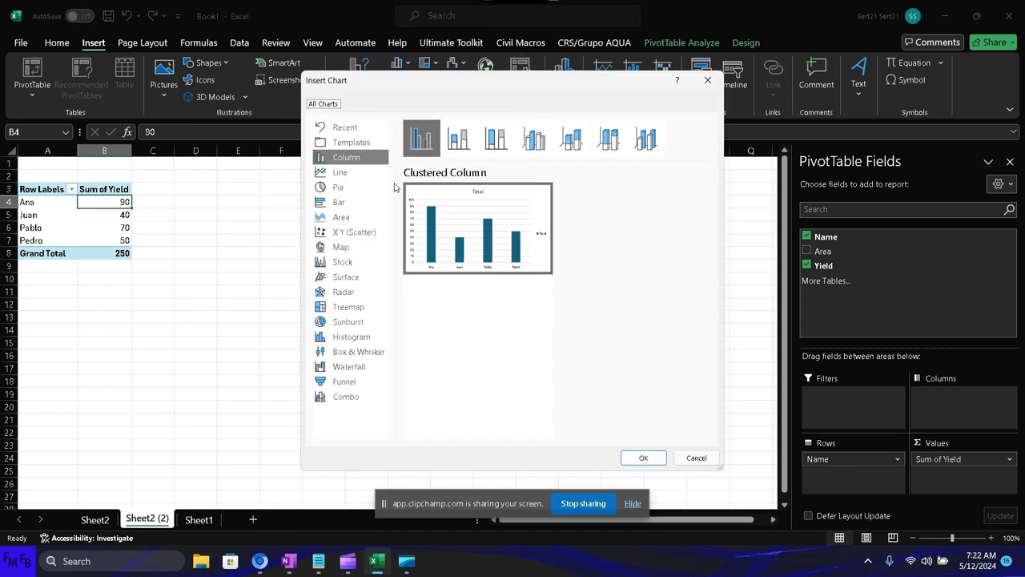
click(643, 458)
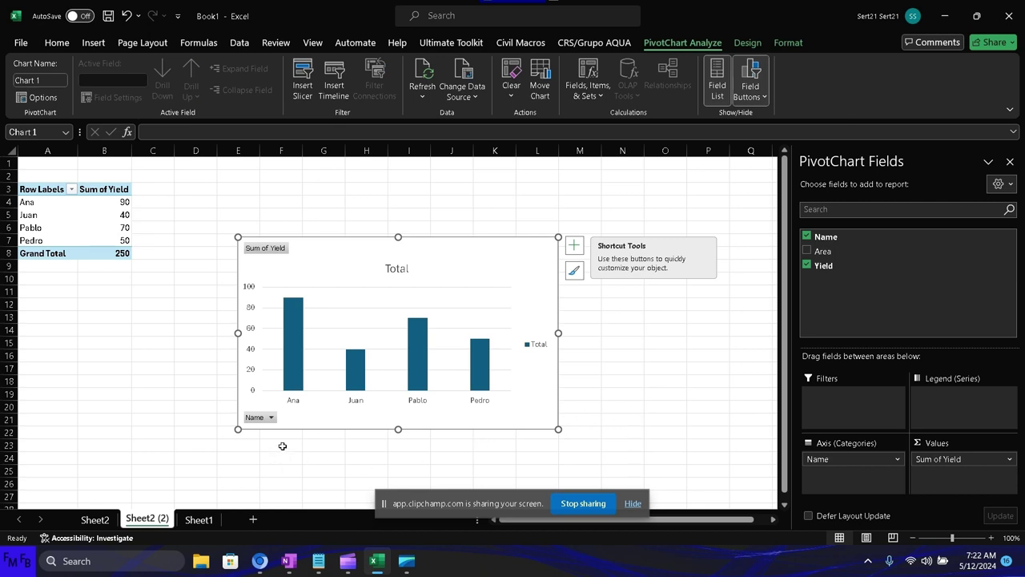
Move the Sum of Yield pivot chart onto a new Sheet4 and review the sheet tabs
mouse_move(353, 387)
key(Delete)
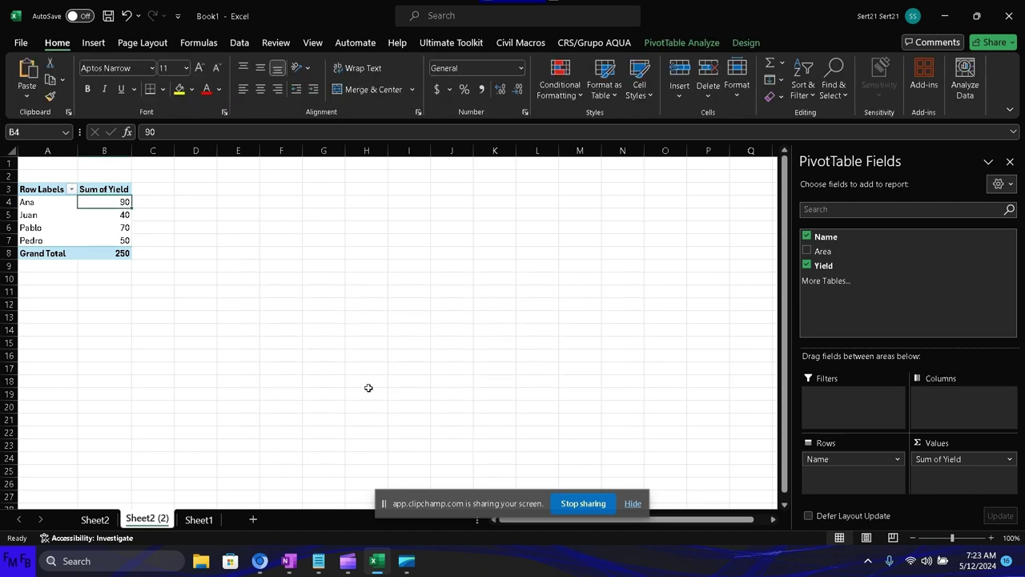
click(103, 519)
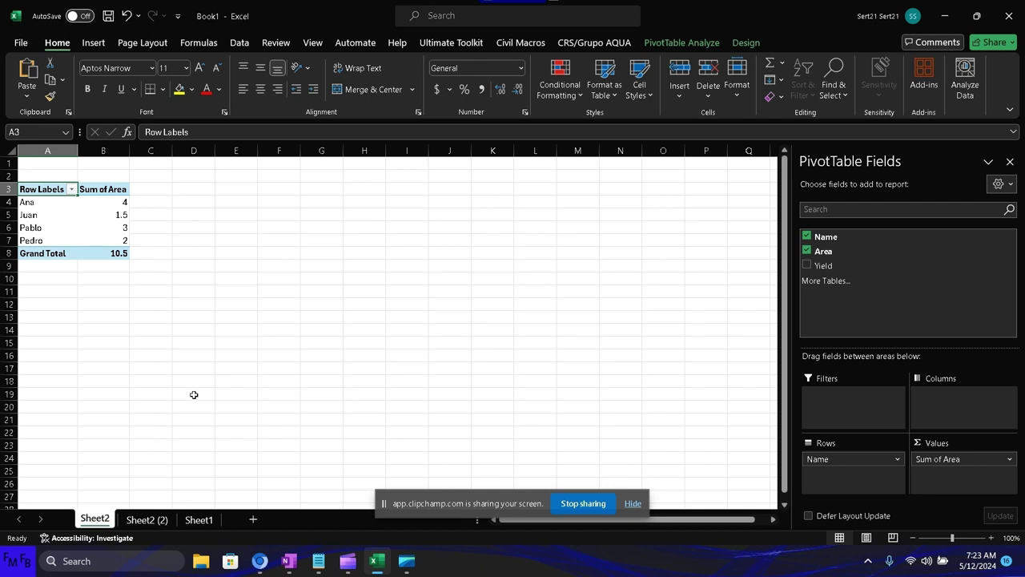
click(197, 520)
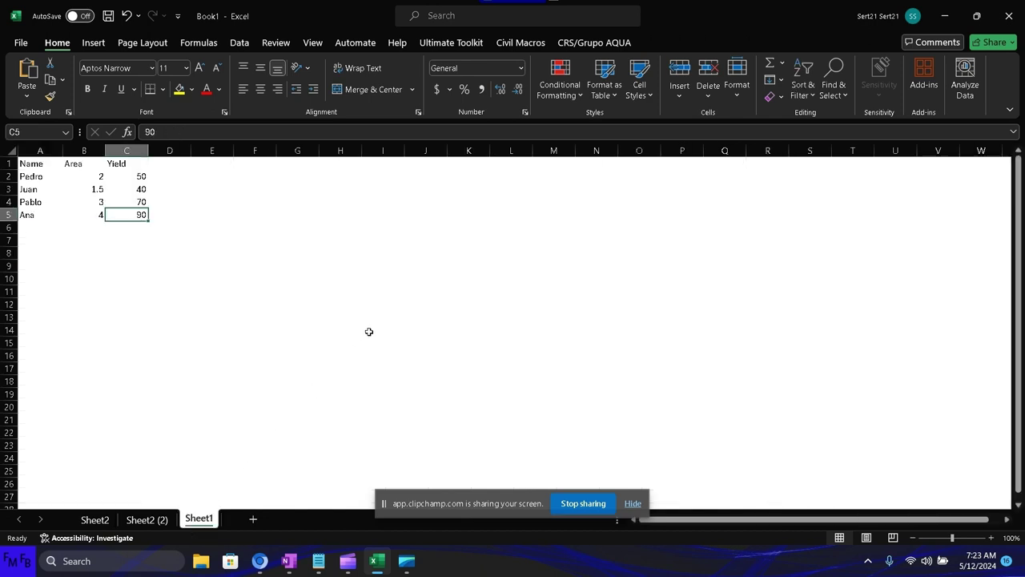
click(253, 520)
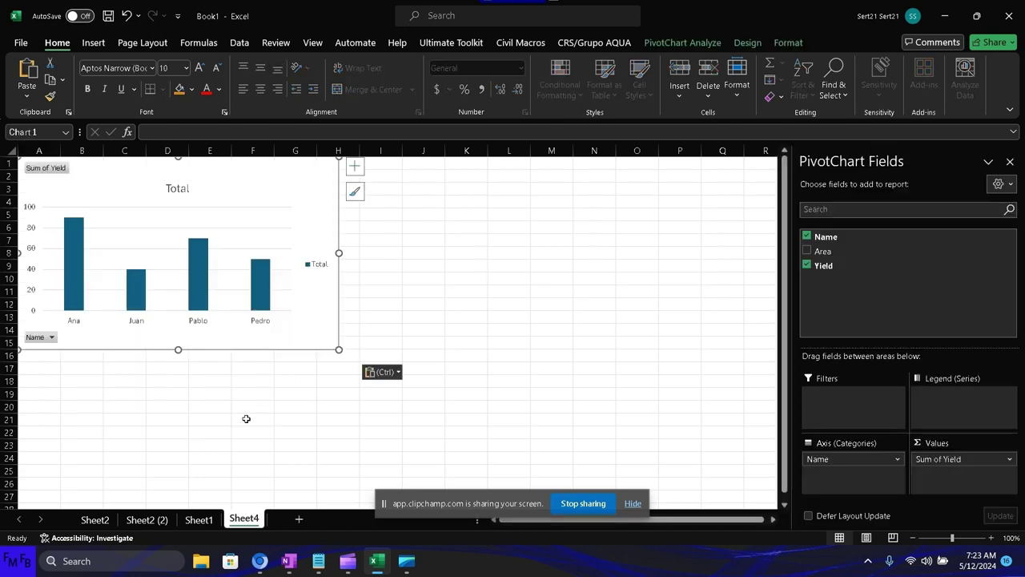
click(160, 519)
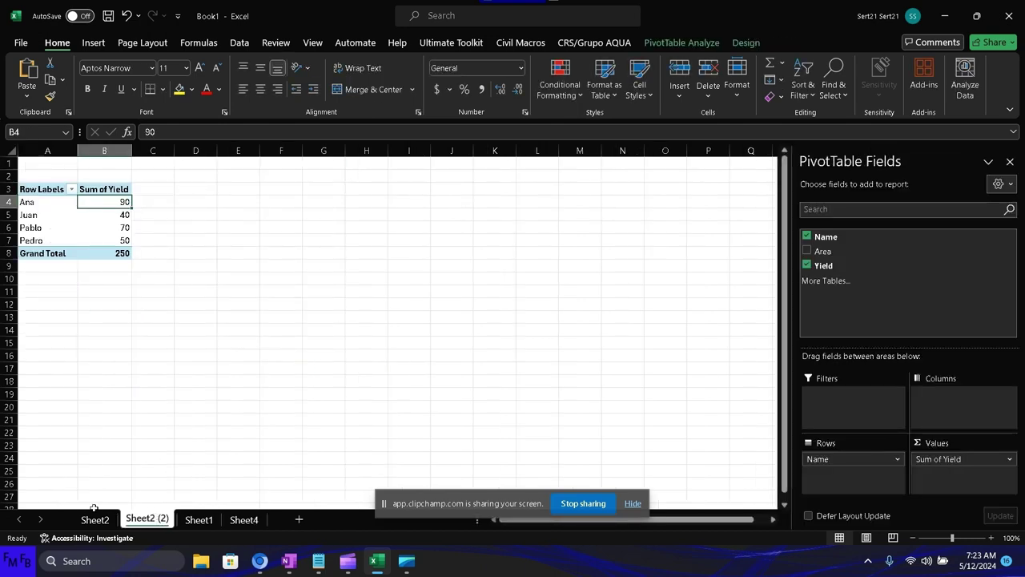
click(96, 520)
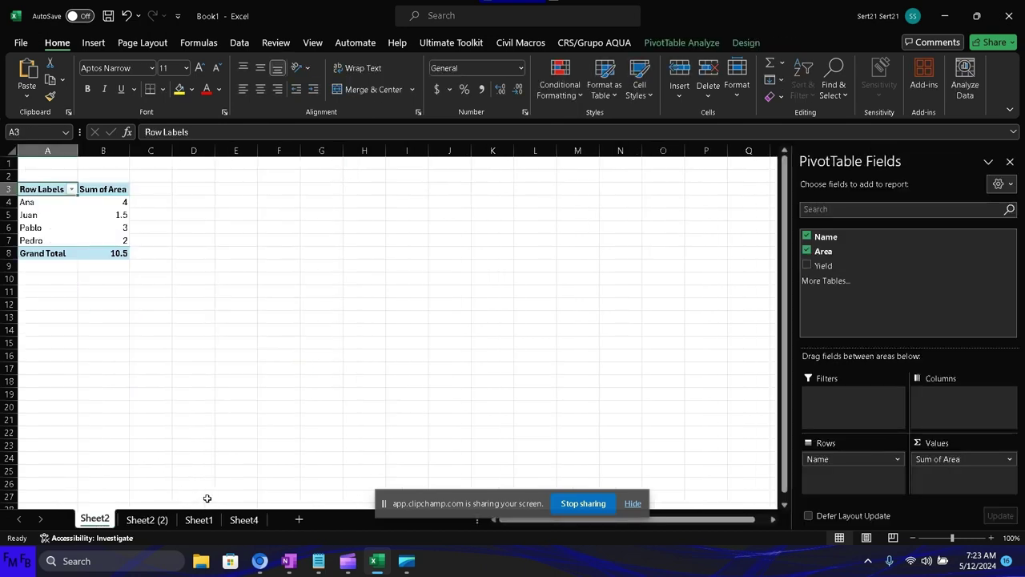
click(253, 520)
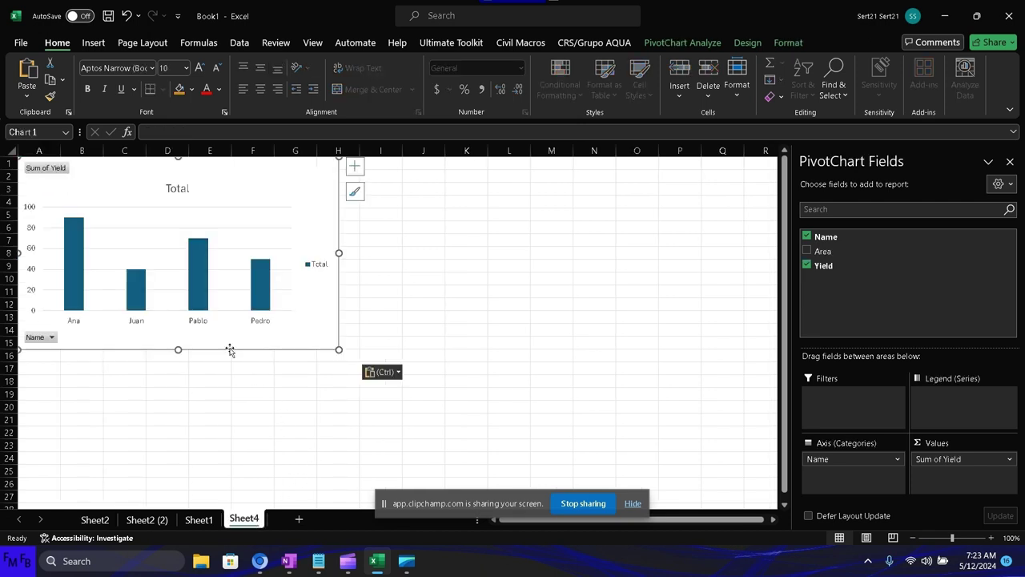
click(145, 519)
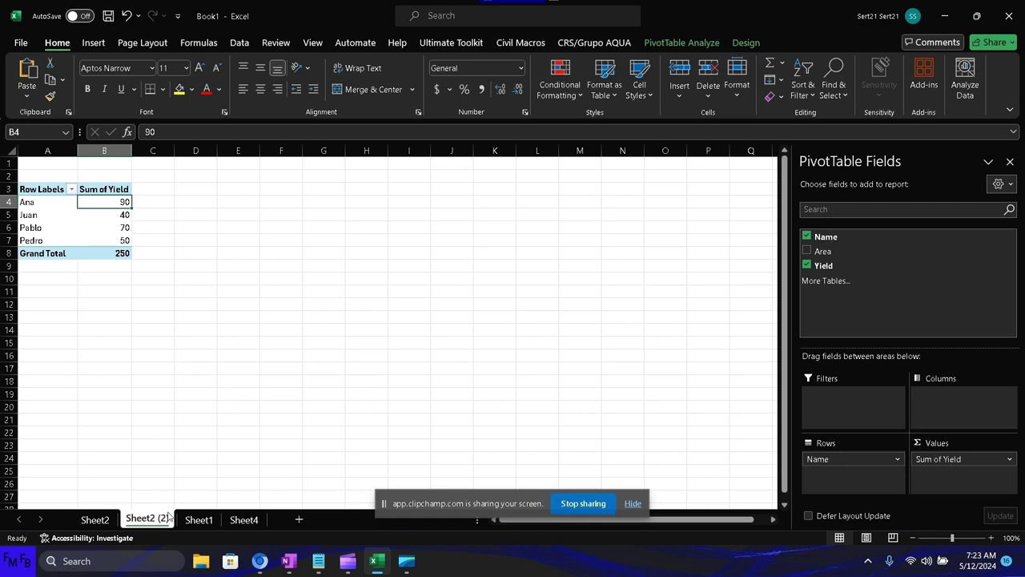
click(197, 519)
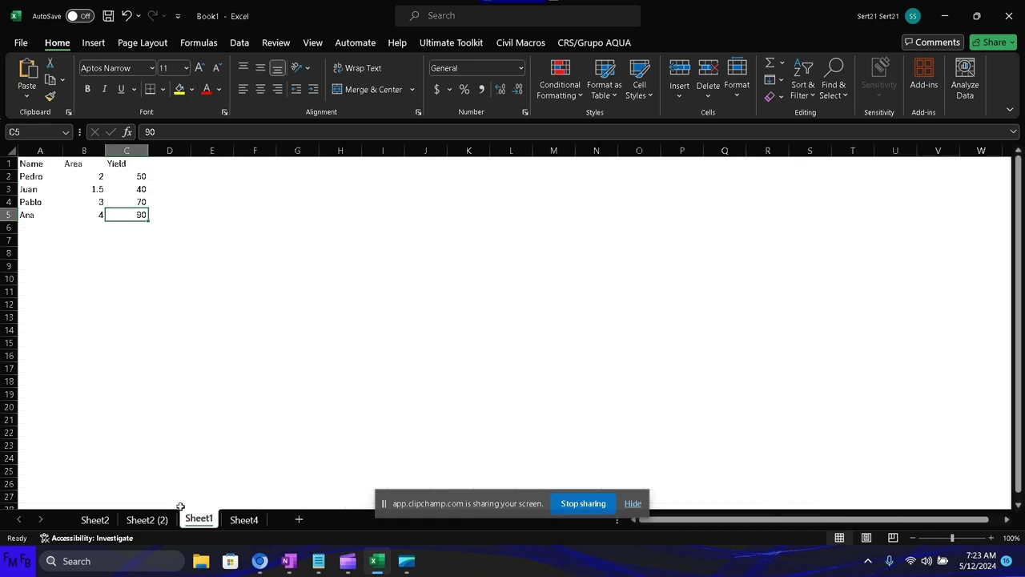
click(148, 519)
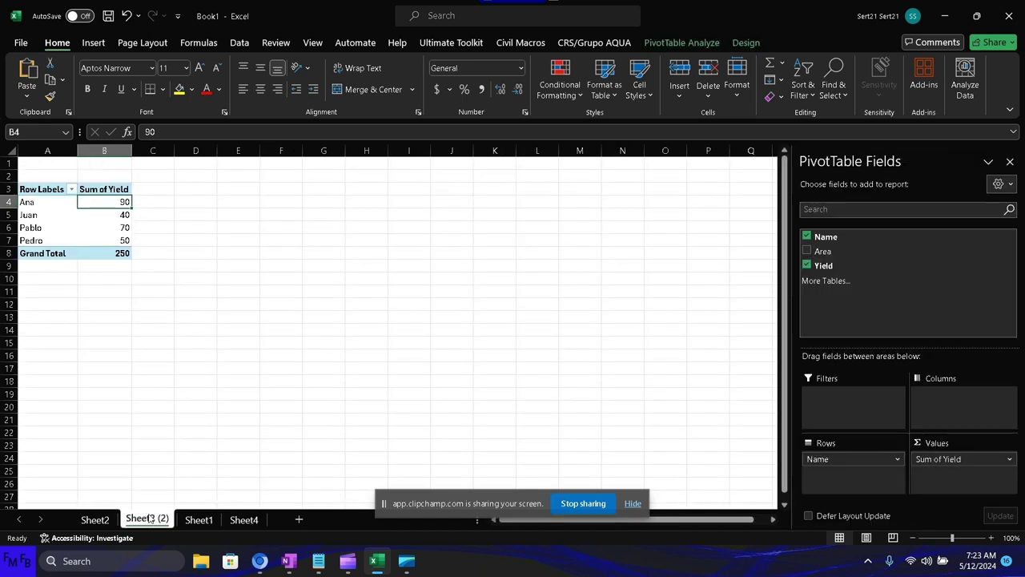
On Sheet2, insert a clustered column PivotChart of Sum of Area by Name
click(95, 519)
click(114, 241)
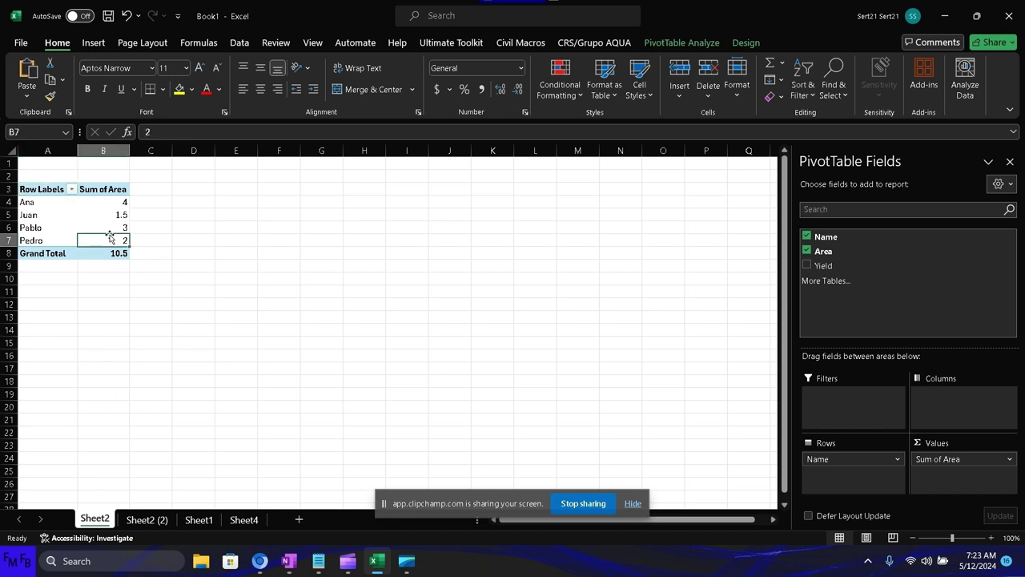
click(93, 42)
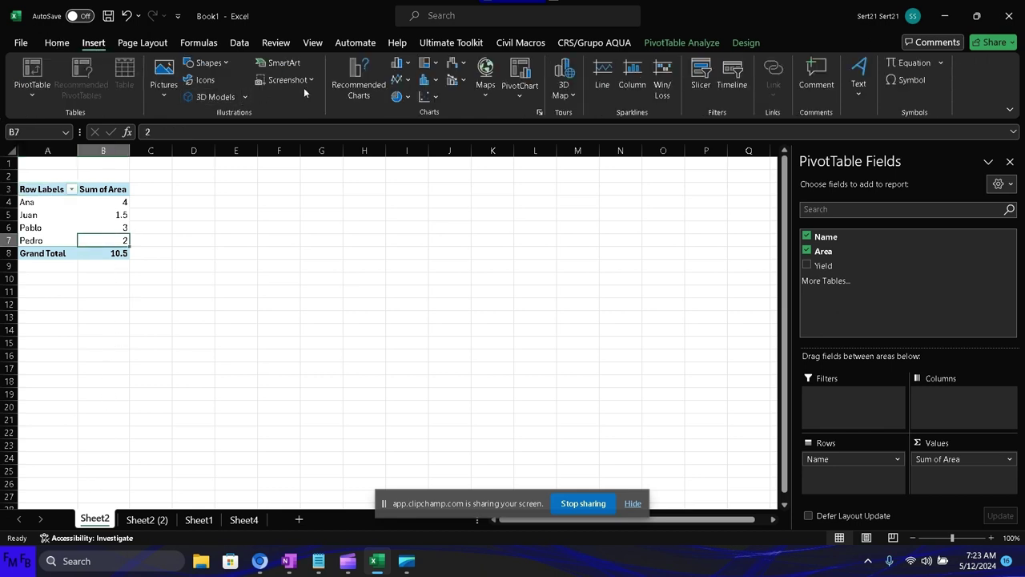
click(518, 98)
click(536, 116)
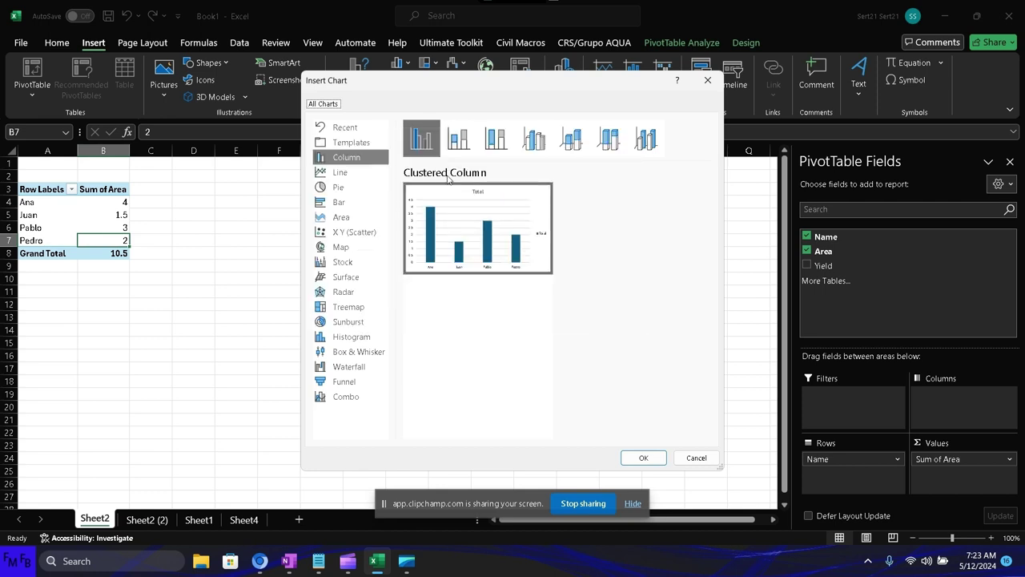
click(642, 458)
Move the Sum of Area pivot chart to Sheet4 at K12 and align it beside the Yield chart
key(Delete)
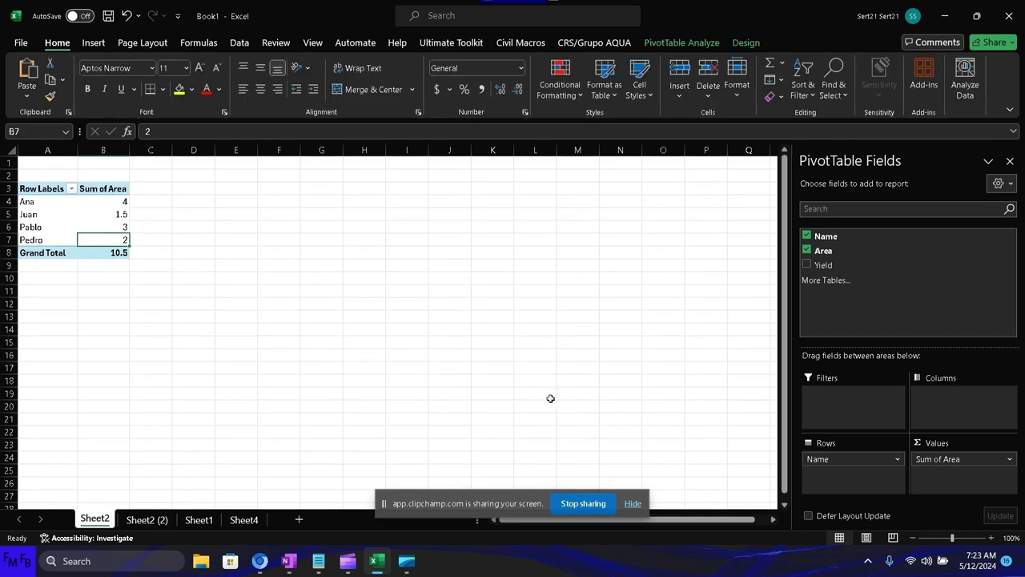
click(244, 519)
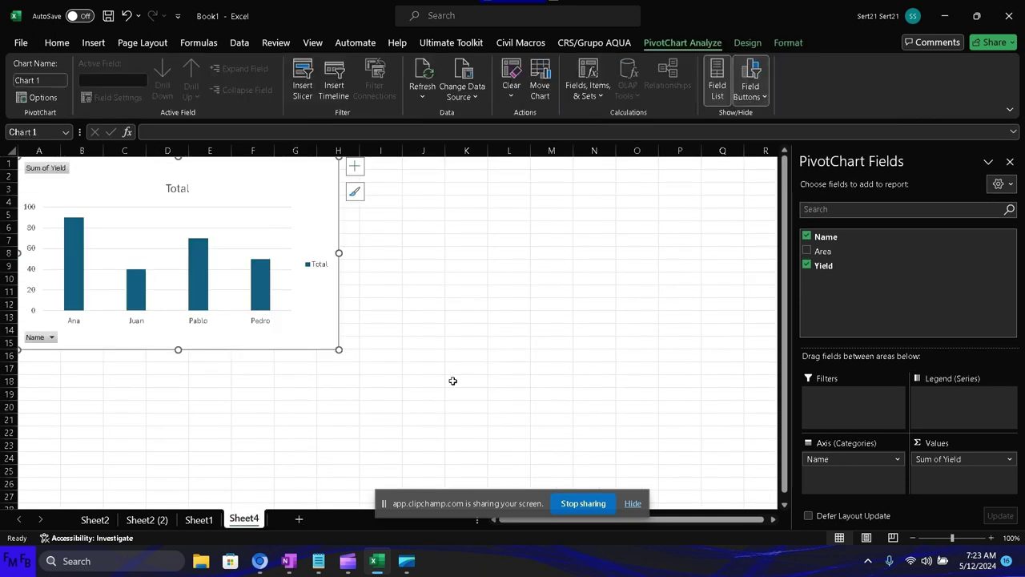
click(476, 306)
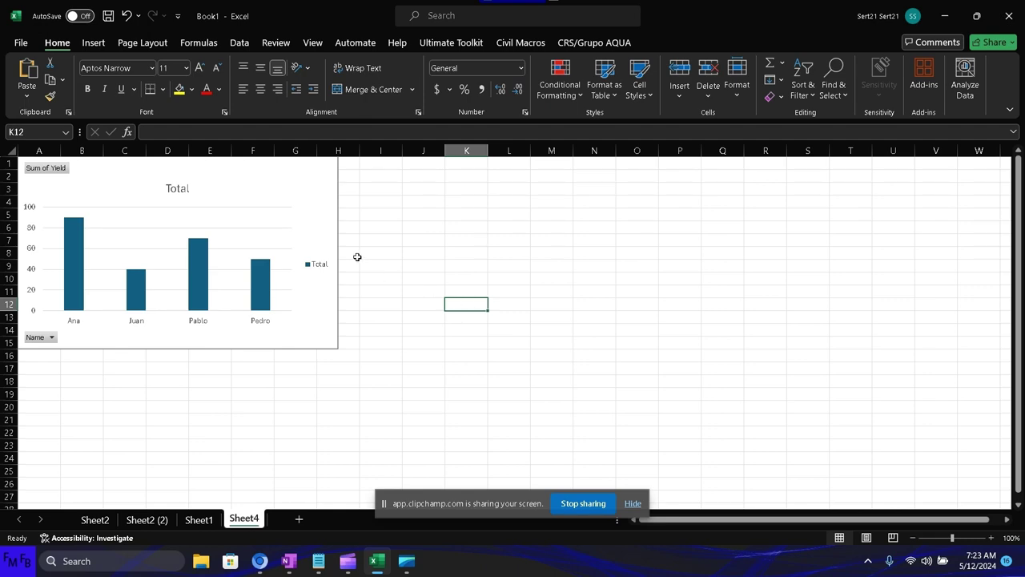
key(ctrl+v)
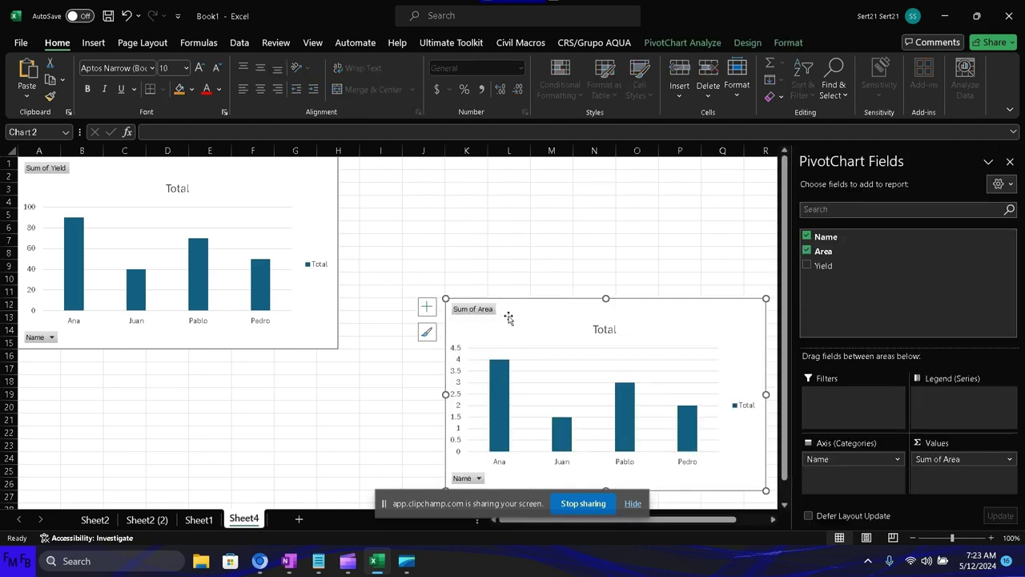
mouse_move(509, 314)
mouse_down()
mouse_move(460, 193)
mouse_move(470, 301)
mouse_up()
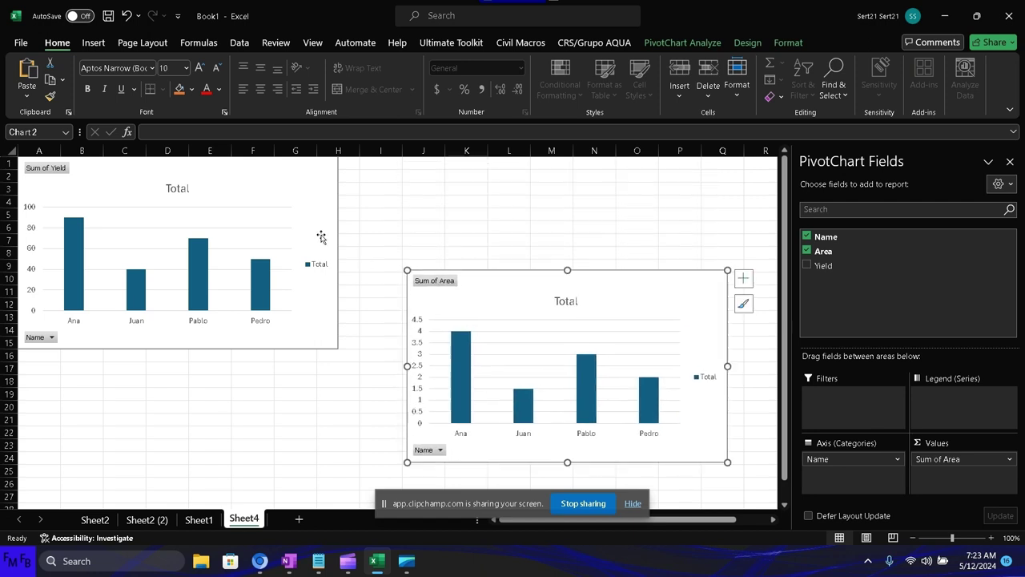
drag(321, 235, 324, 352)
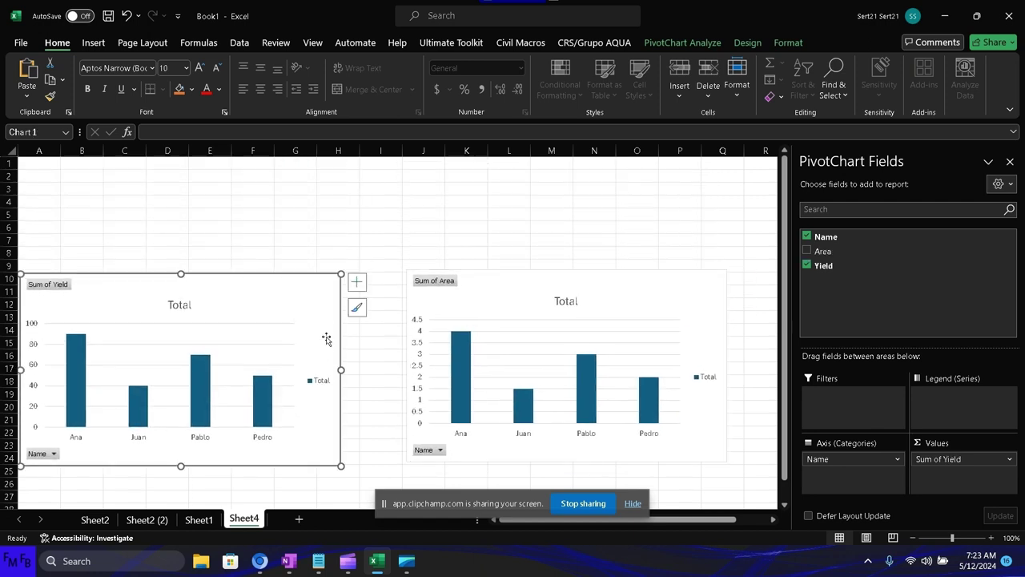
click(141, 519)
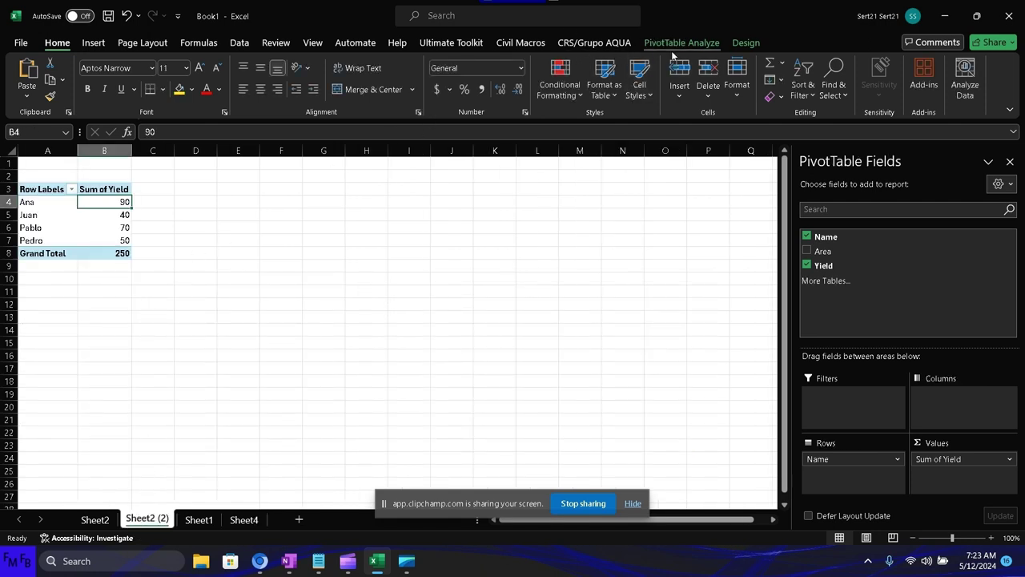
Insert a Name slicer for the Yield PivotTable
click(743, 43)
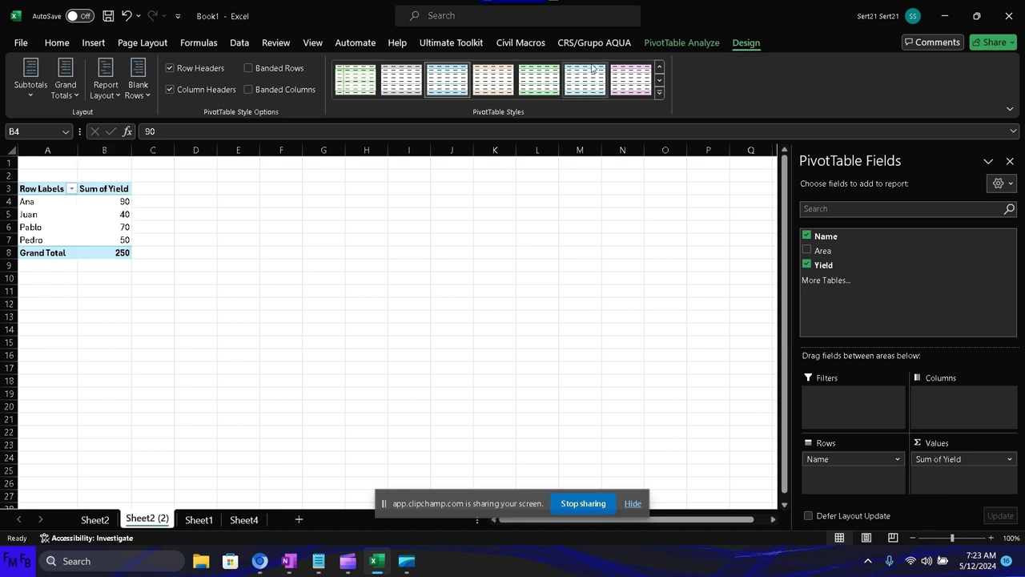
click(652, 47)
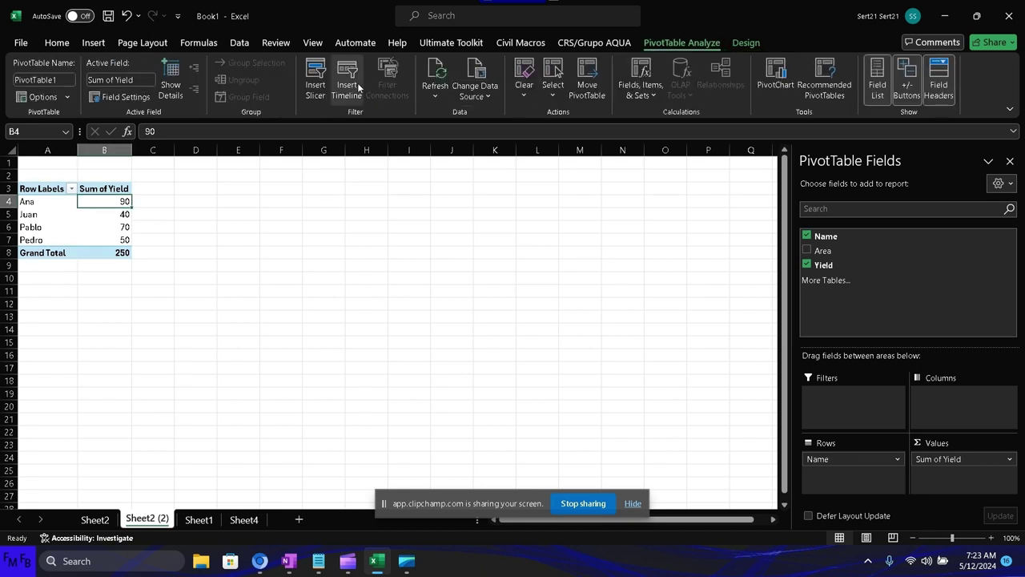
click(326, 96)
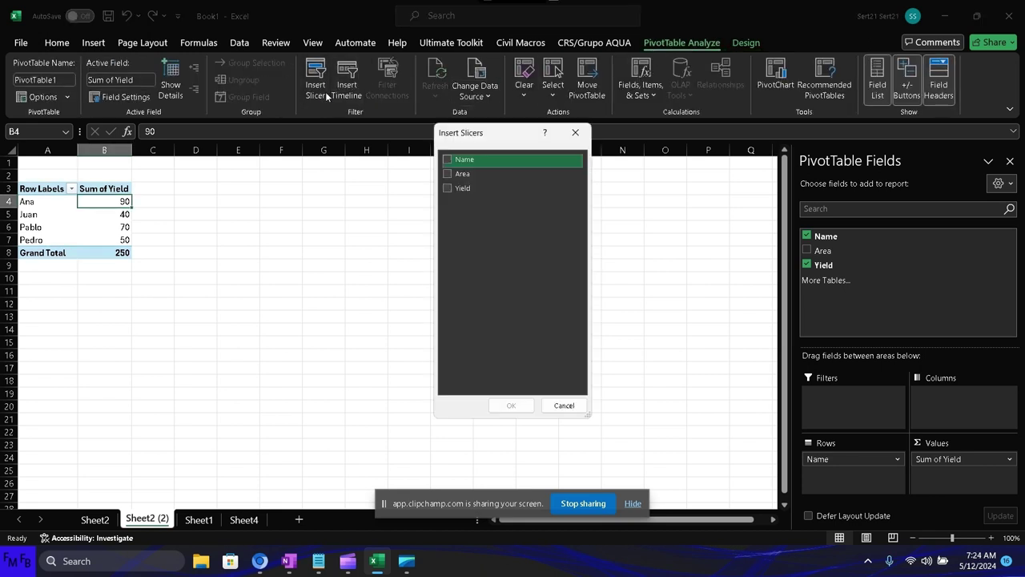
click(448, 160)
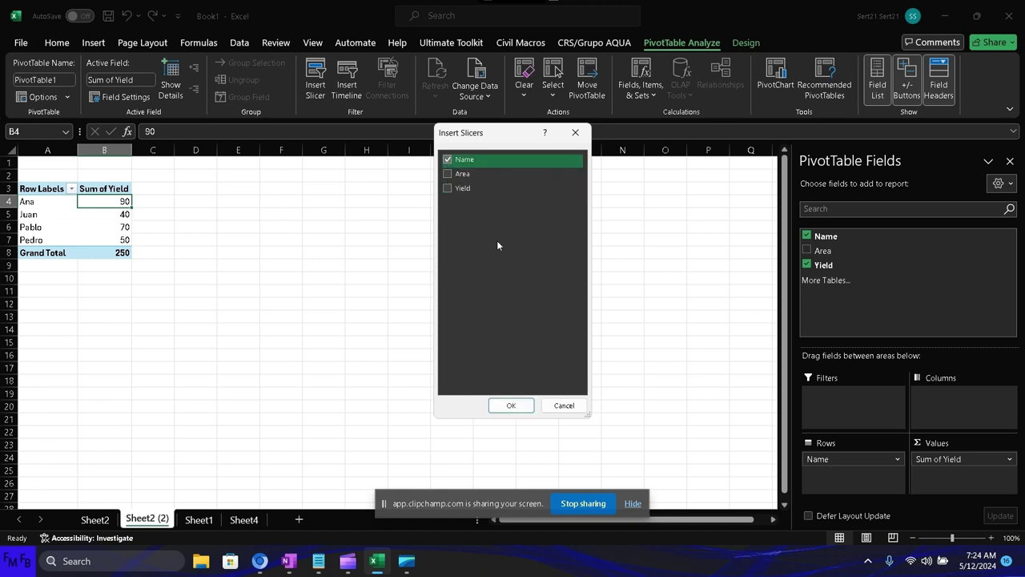
click(509, 405)
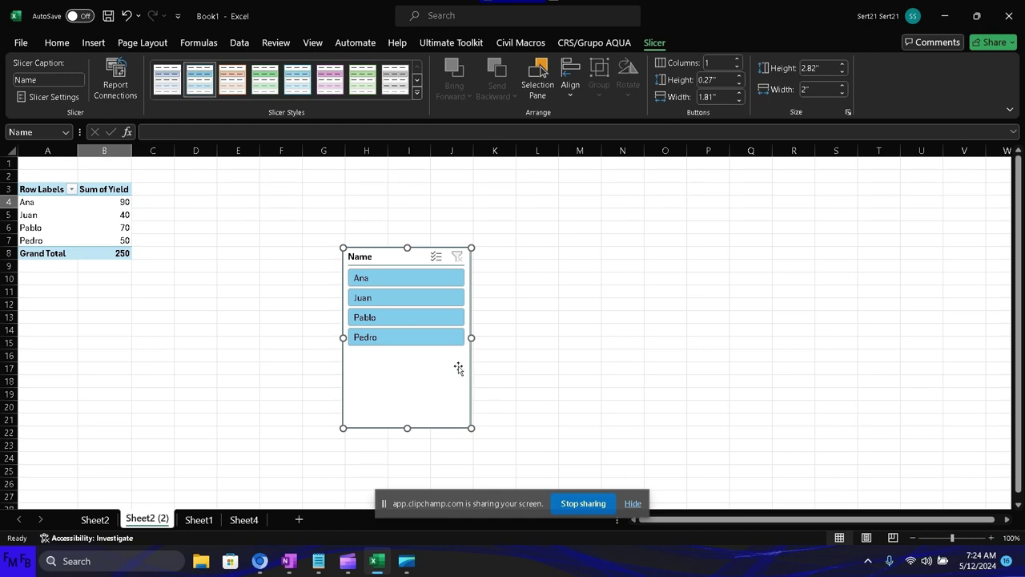
Select the new Name slicer, dismissing a second slicer field list without adding anything
click(112, 212)
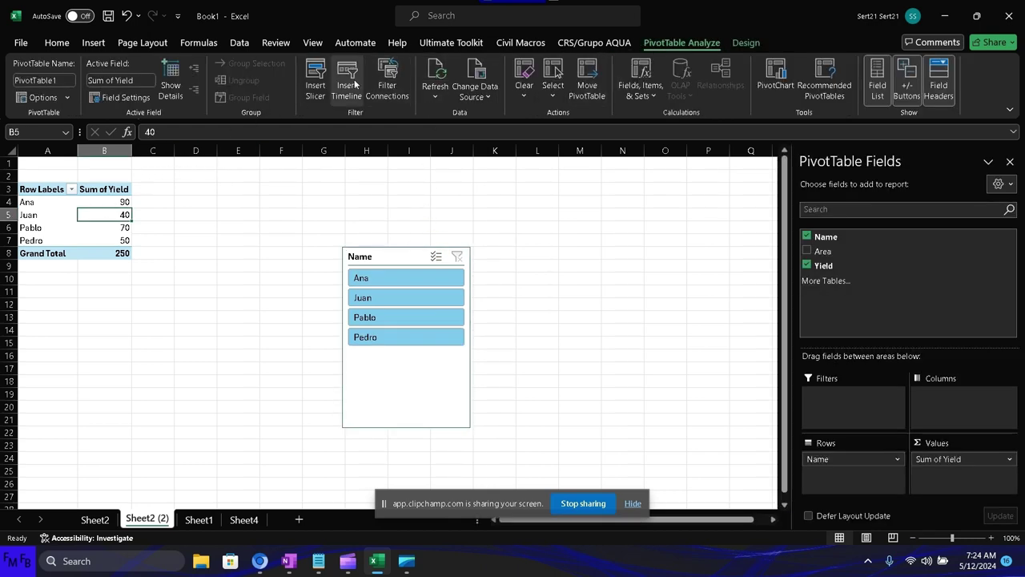
click(315, 80)
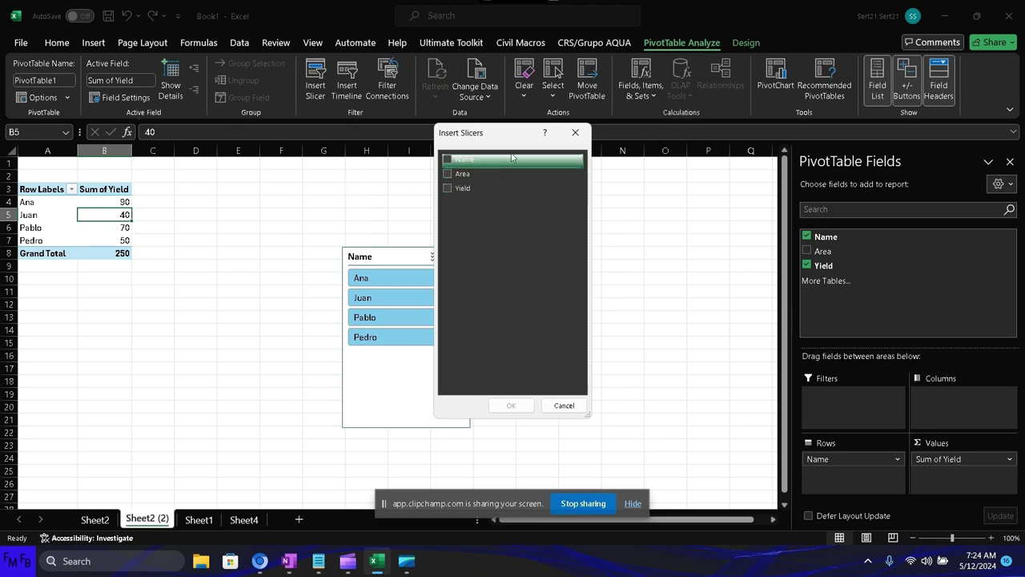
click(575, 133)
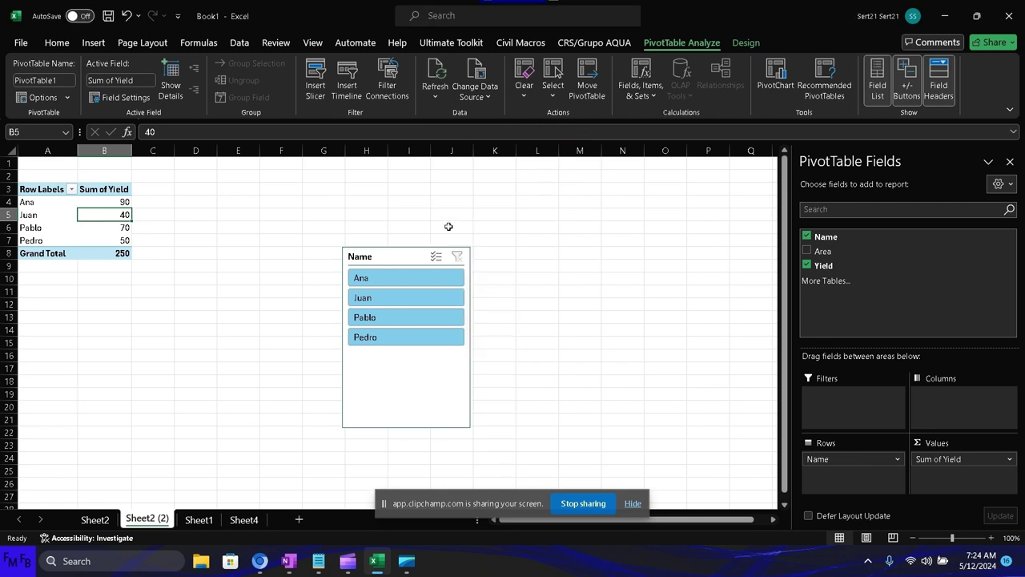
click(399, 258)
Cut the Name slicer and paste it onto Sheet4, then undo the misplaced paste
key(Delete)
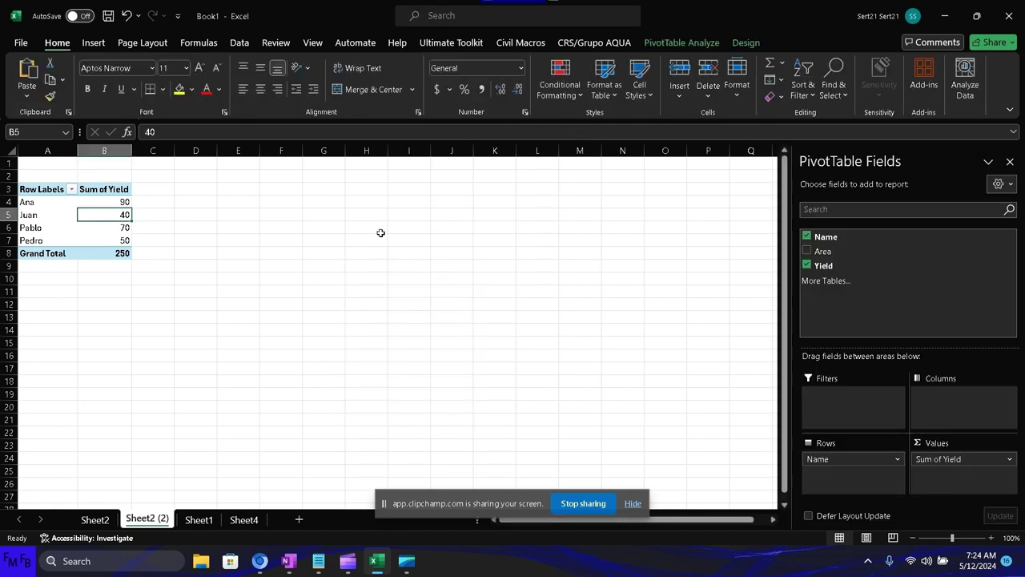
click(235, 523)
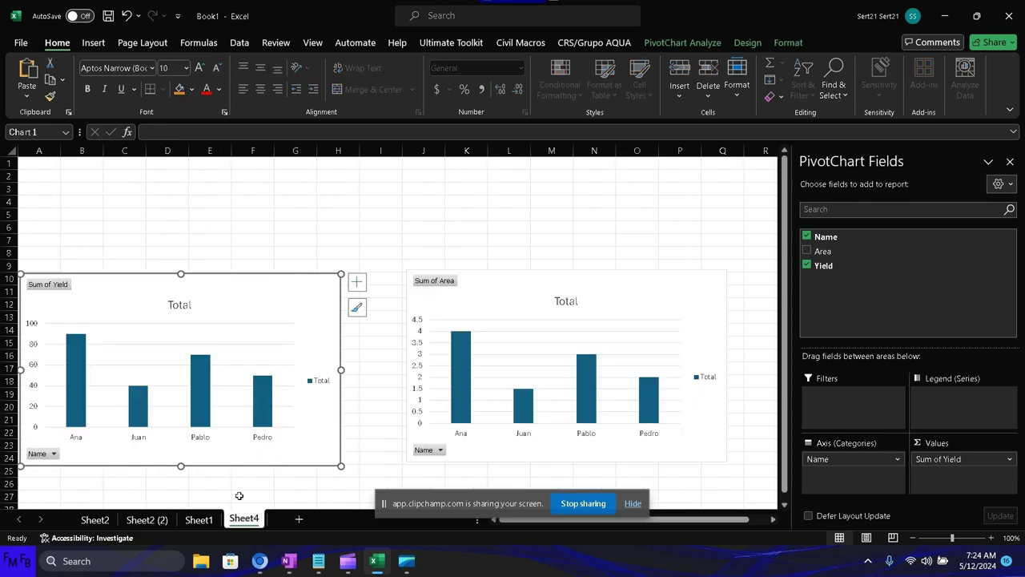
key(ctrl+v)
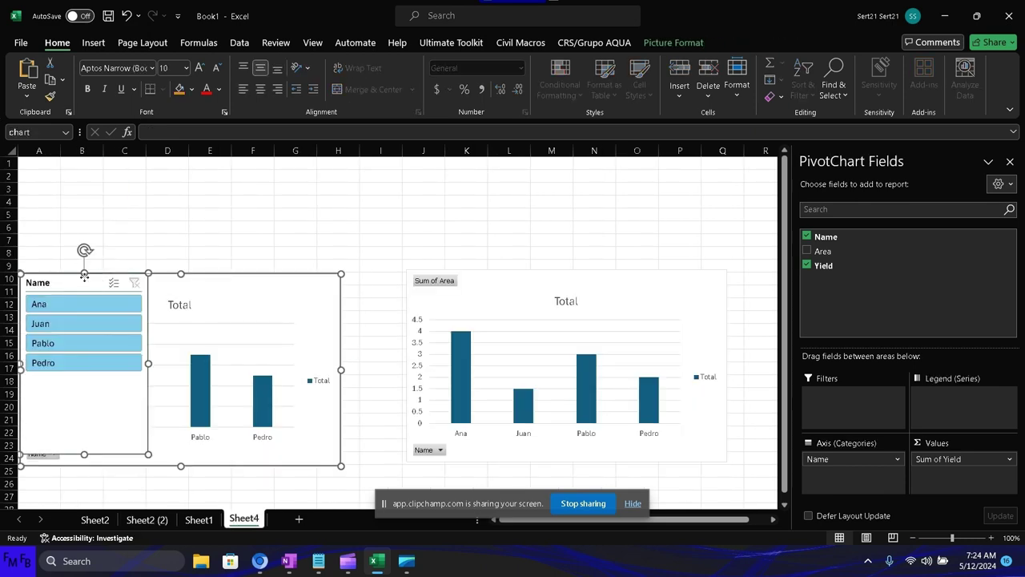
drag(86, 282, 94, 283)
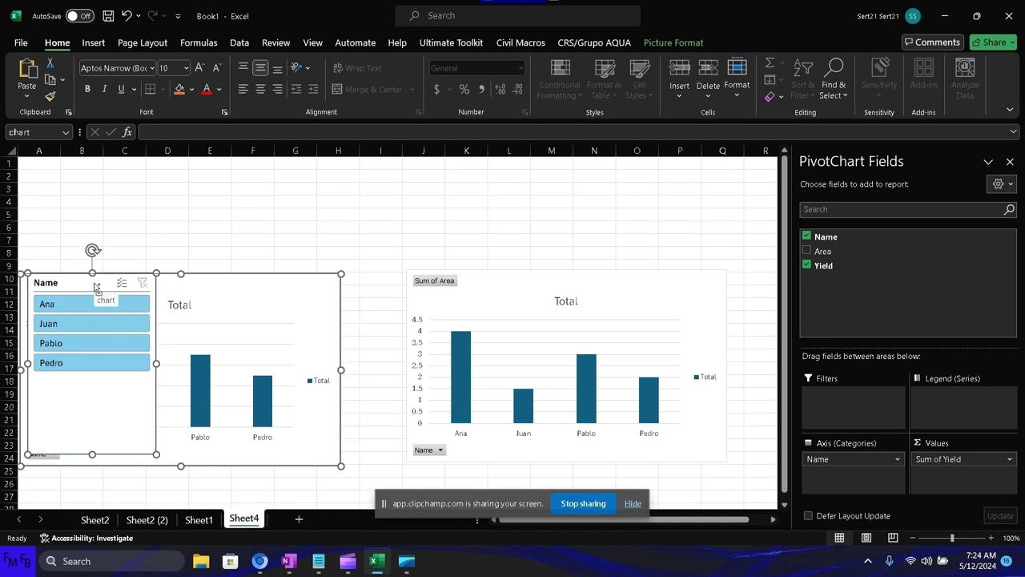
key(ctrl+z)
Paste the Name slicer at C5, move it to the top-left corner and shorten it to row 9
click(138, 214)
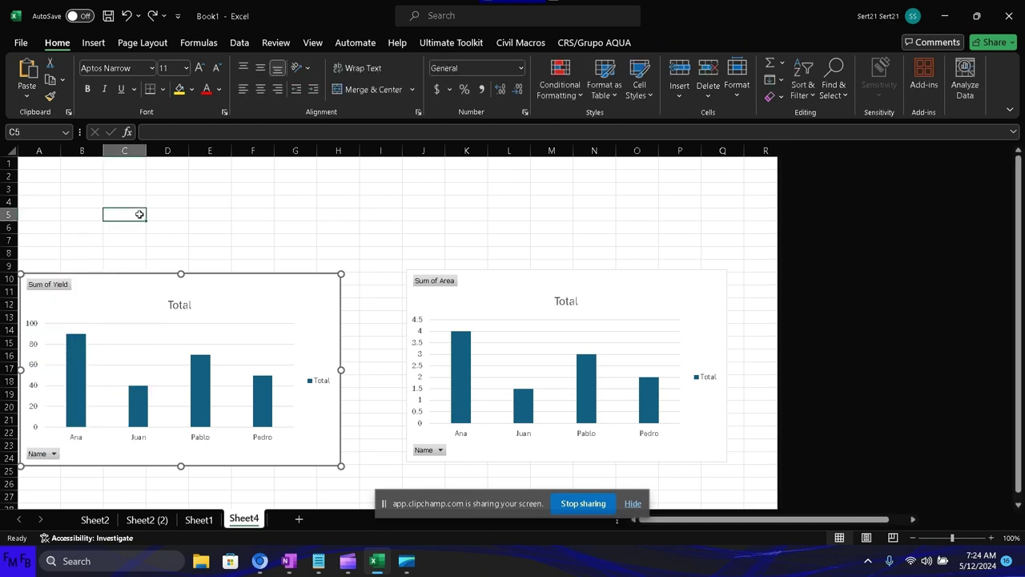
key(ctrl+v)
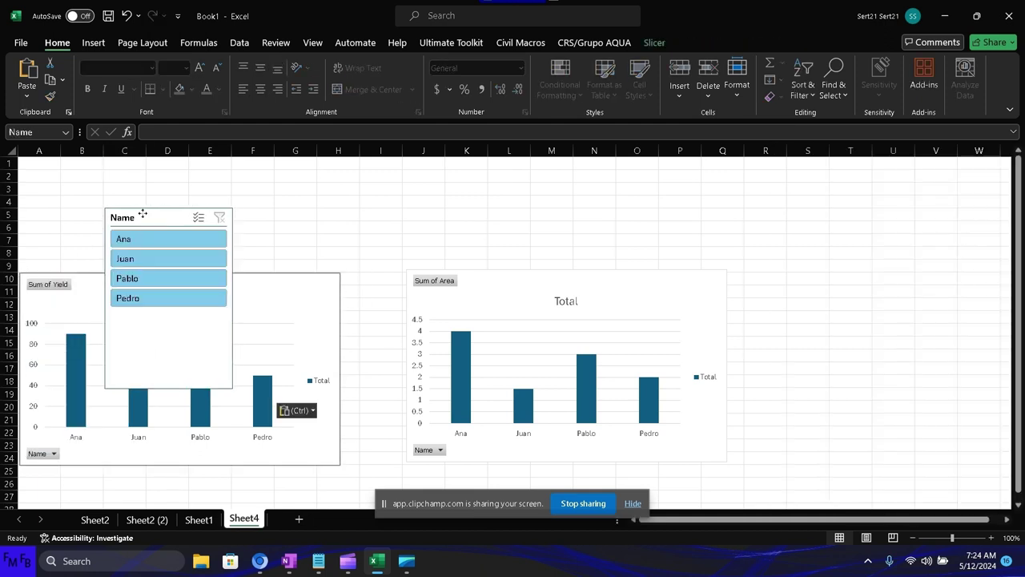
drag(140, 214, 54, 166)
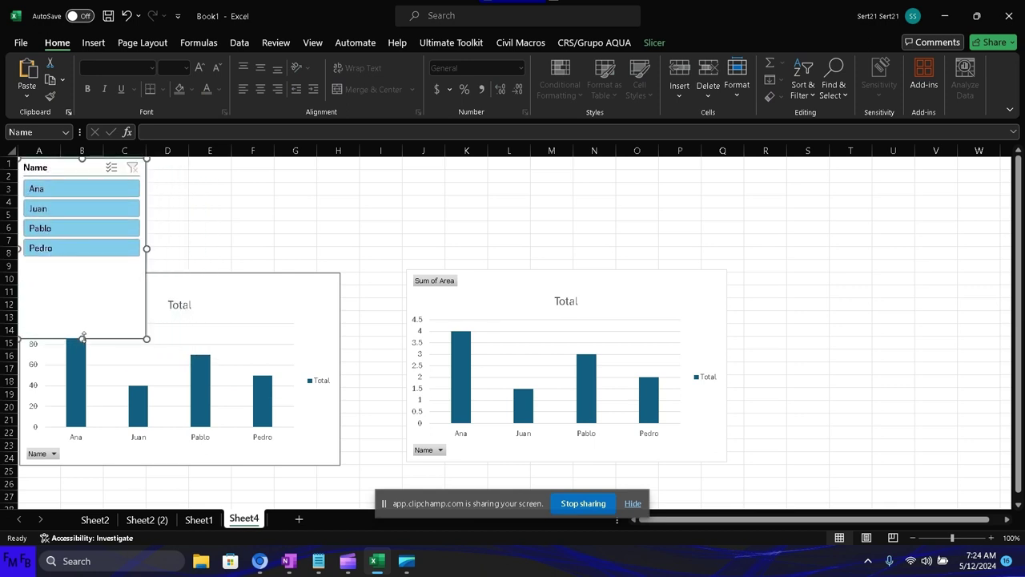
drag(82, 339, 83, 266)
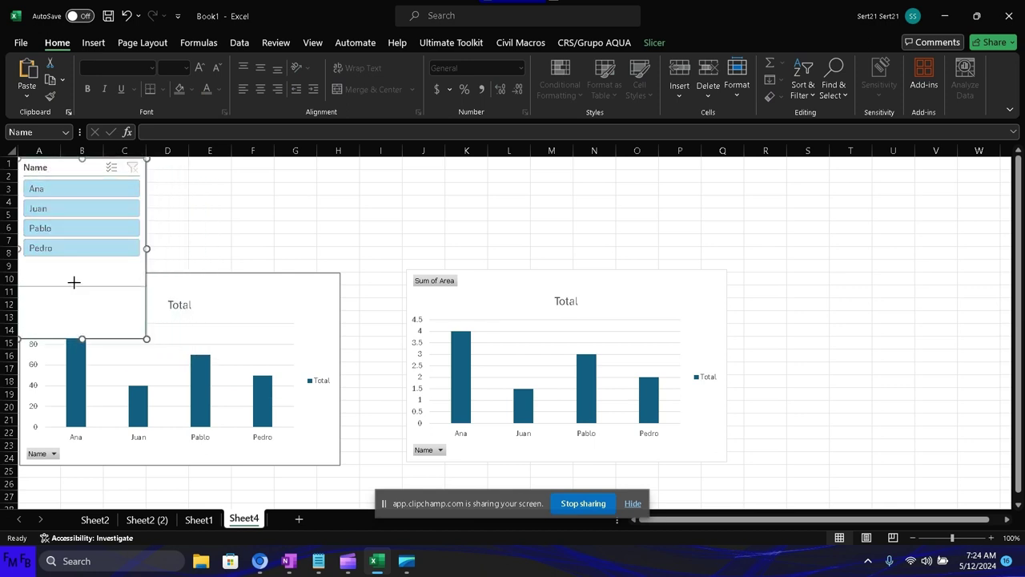
click(224, 242)
click(118, 192)
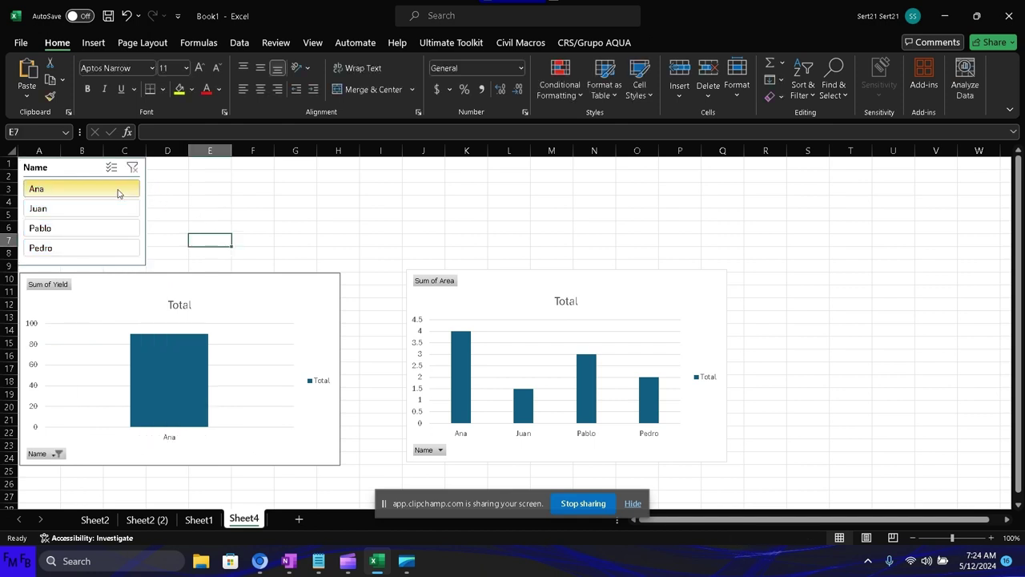
click(112, 210)
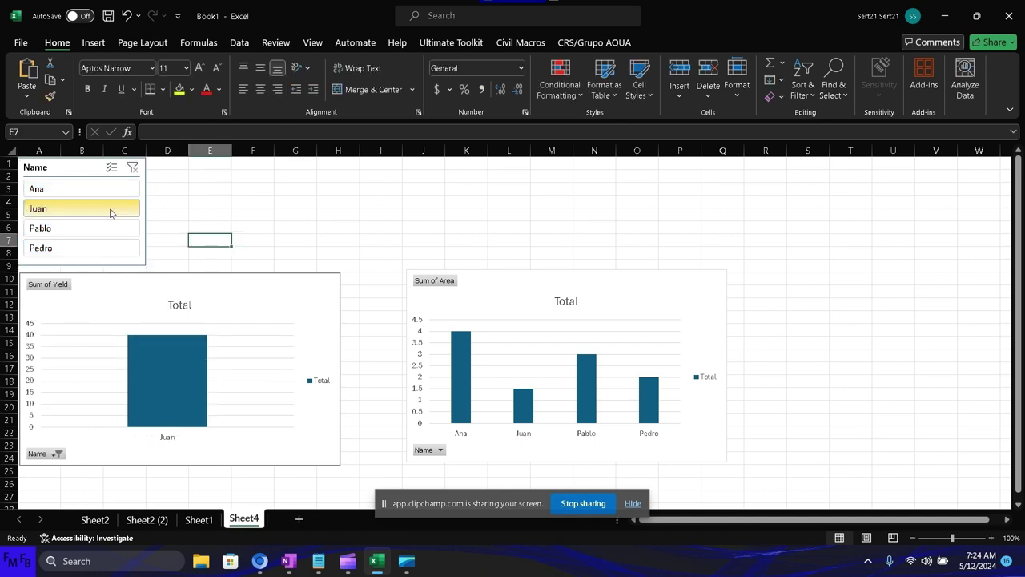
key(alt+c)
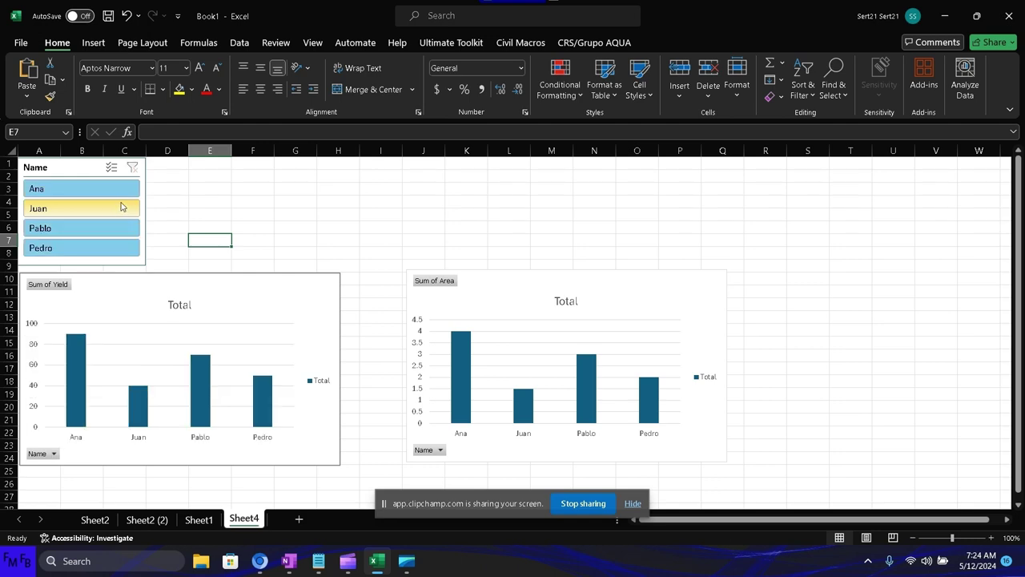
click(93, 169)
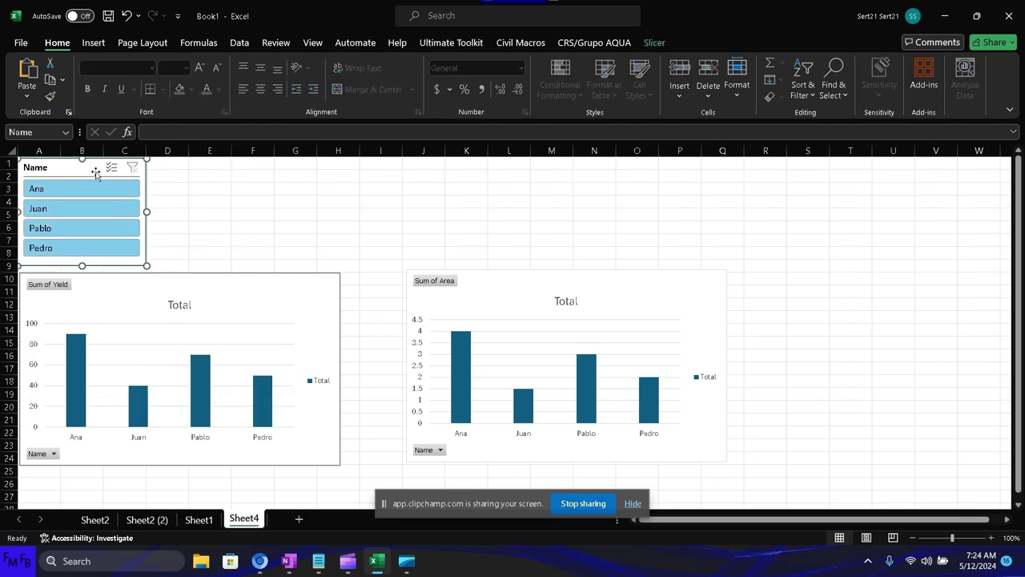
click(654, 42)
Connect the Name slicer to both PivotTables, test it with Pedro, Pablo, Juan and Ana, then clear the filter
click(120, 76)
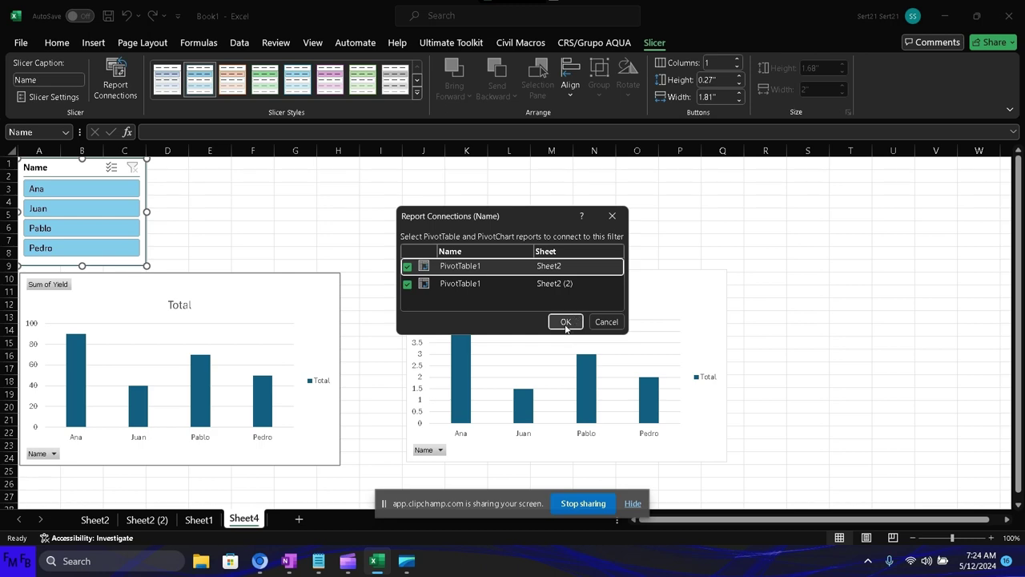
click(566, 321)
click(132, 249)
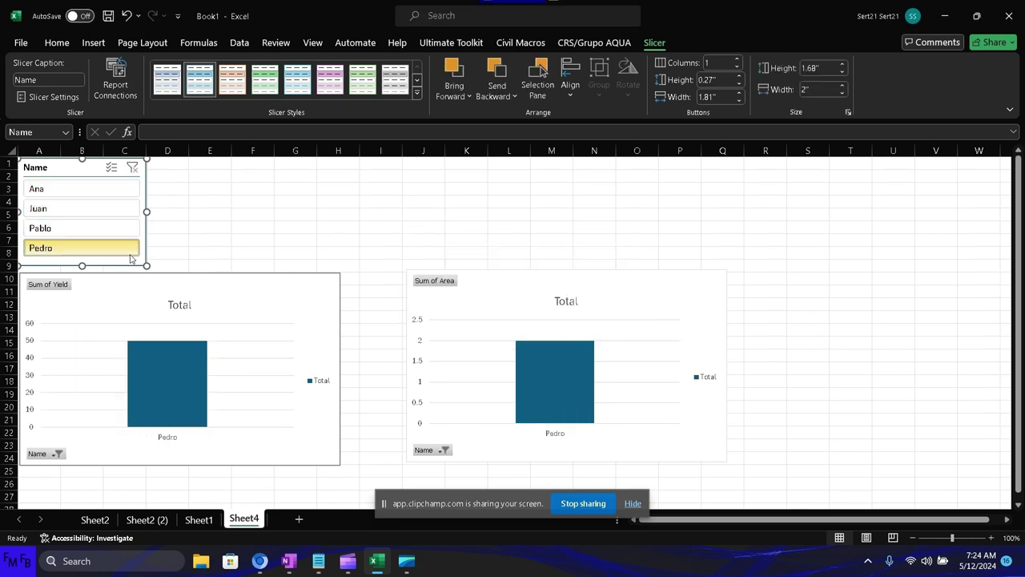
click(118, 229)
click(118, 219)
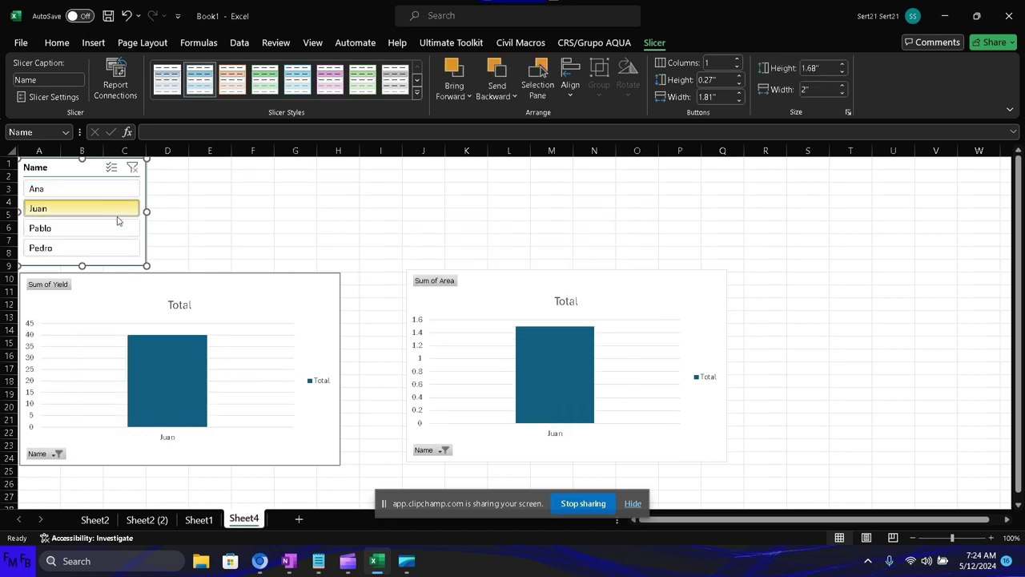
click(118, 189)
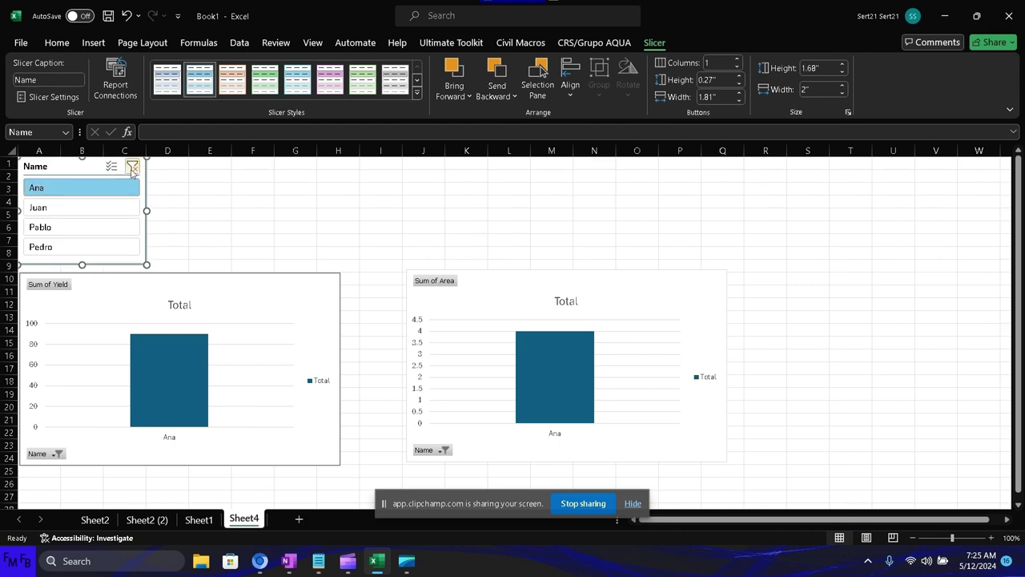
click(133, 168)
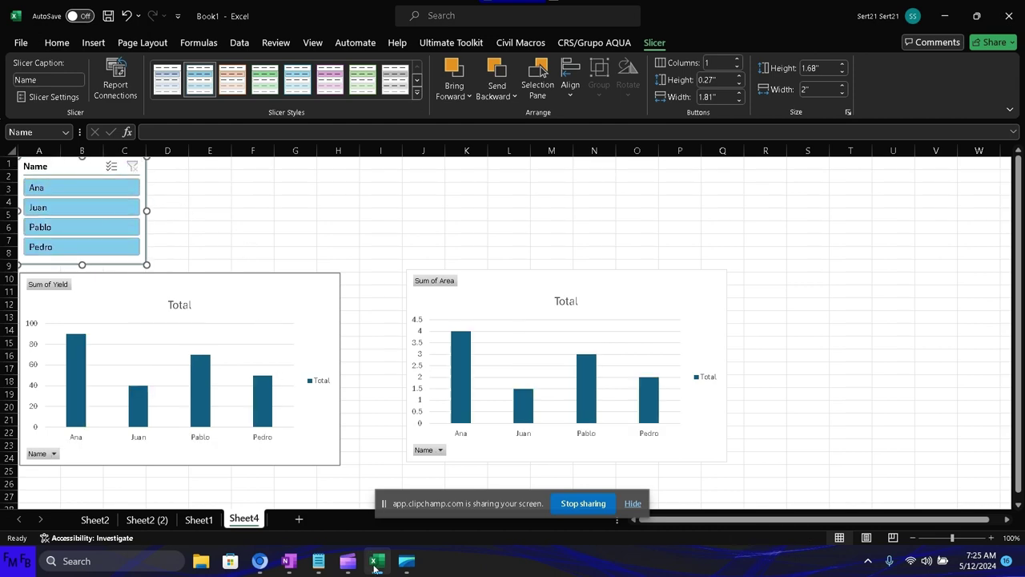